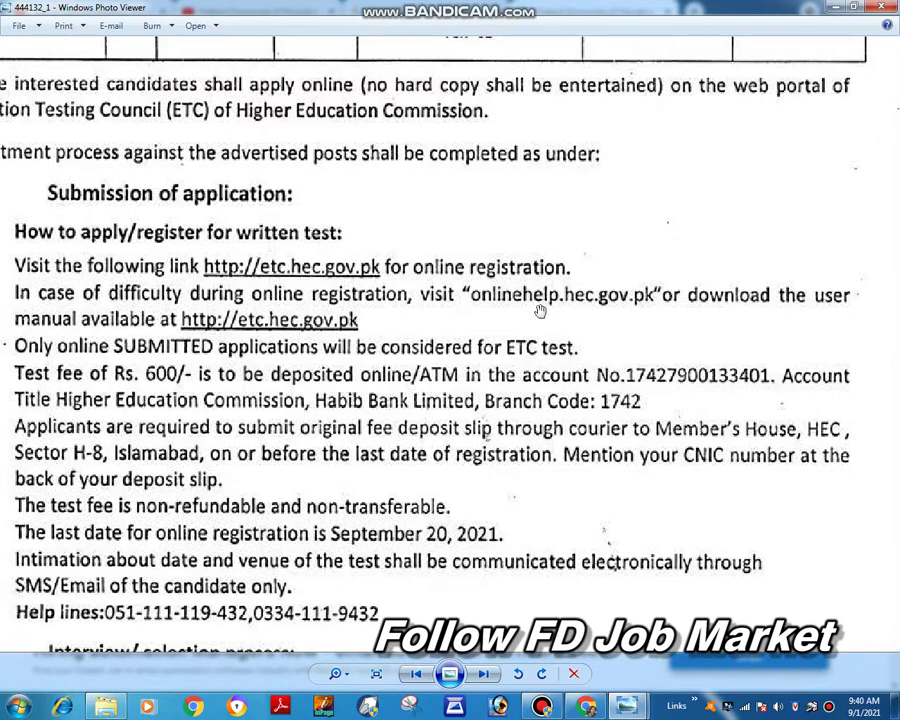
Switch from the advertisement image to the Chrome browser and open the HEC Education Testing Council login page (etc.hec.gov.pk/#/login) in a new tab
click(838, 8)
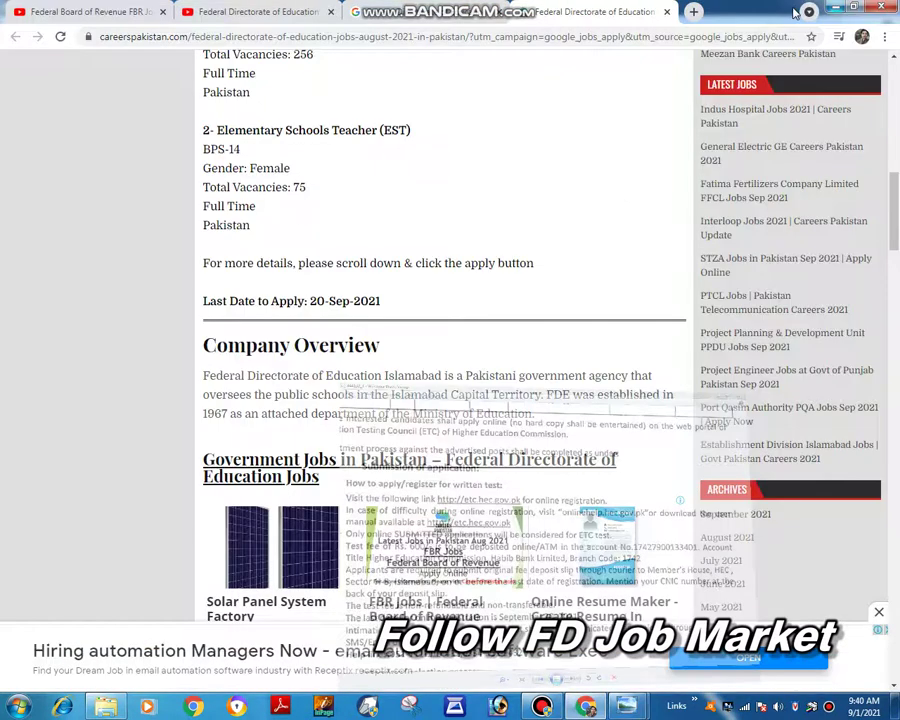
click(600, 11)
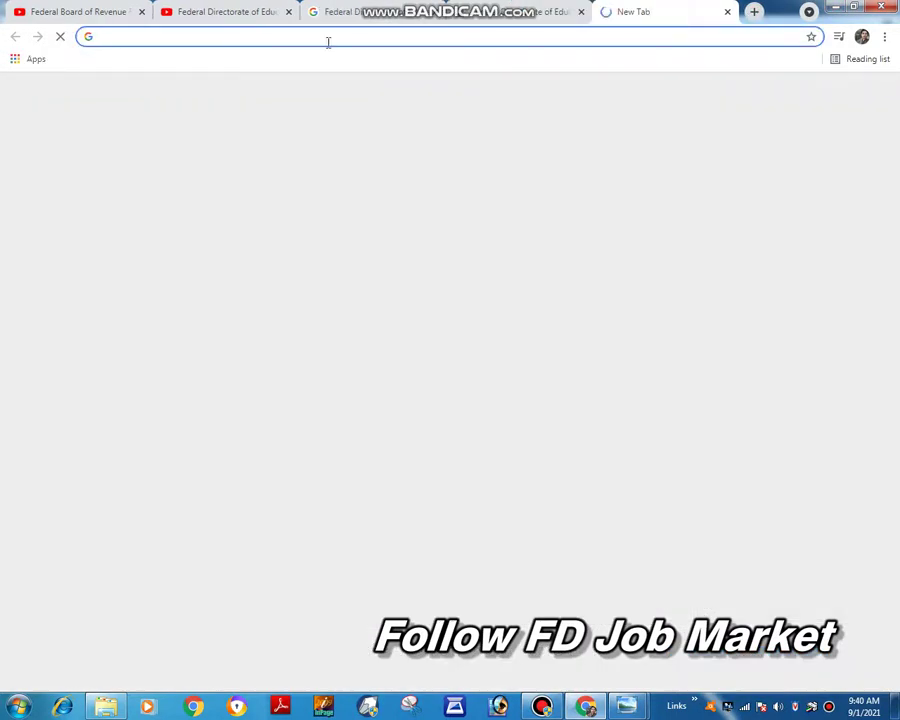
text(etc)
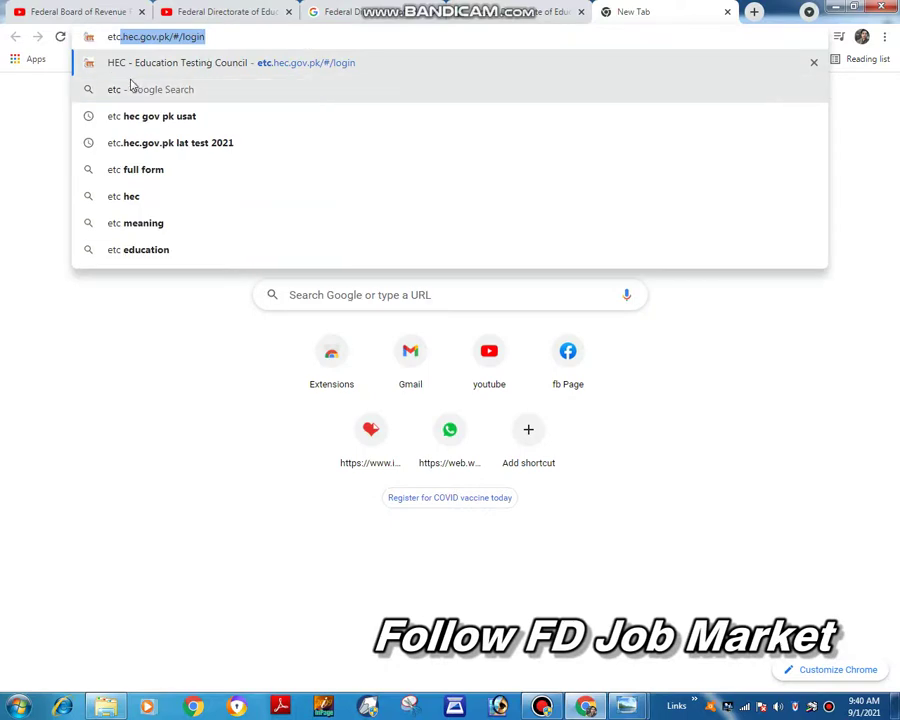
click(284, 73)
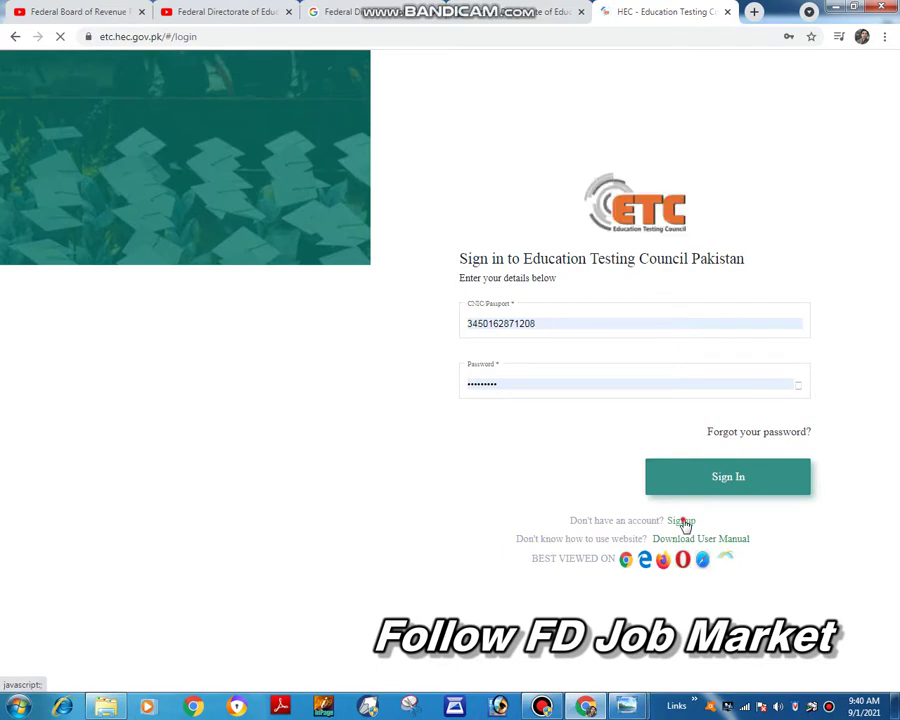
Open the account signup form, look over its CNIC, cell phone number and email fields, and return to the sign-in page
click(681, 521)
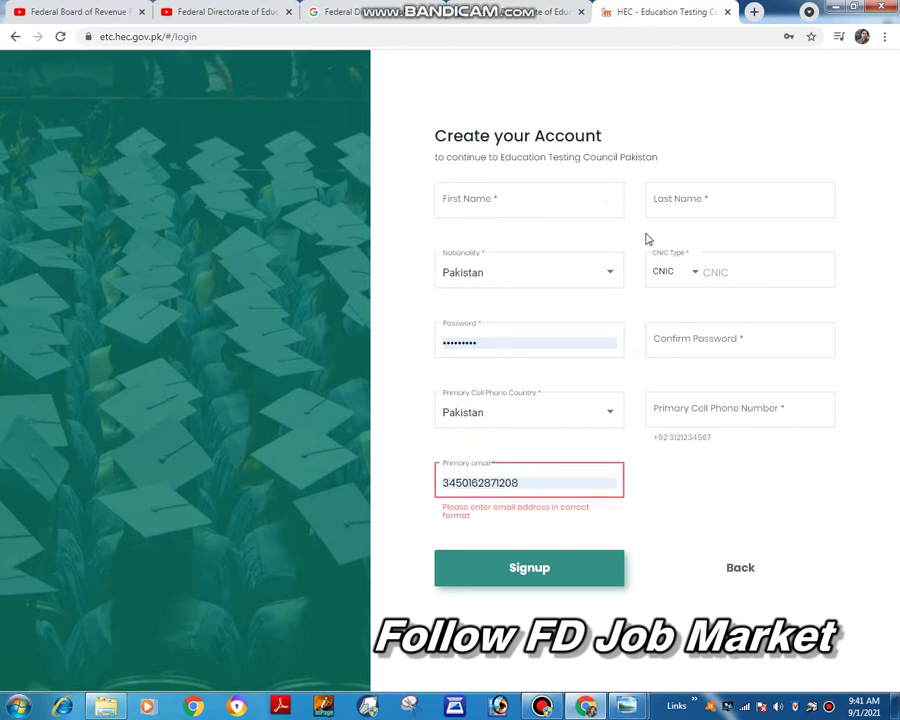
click(733, 285)
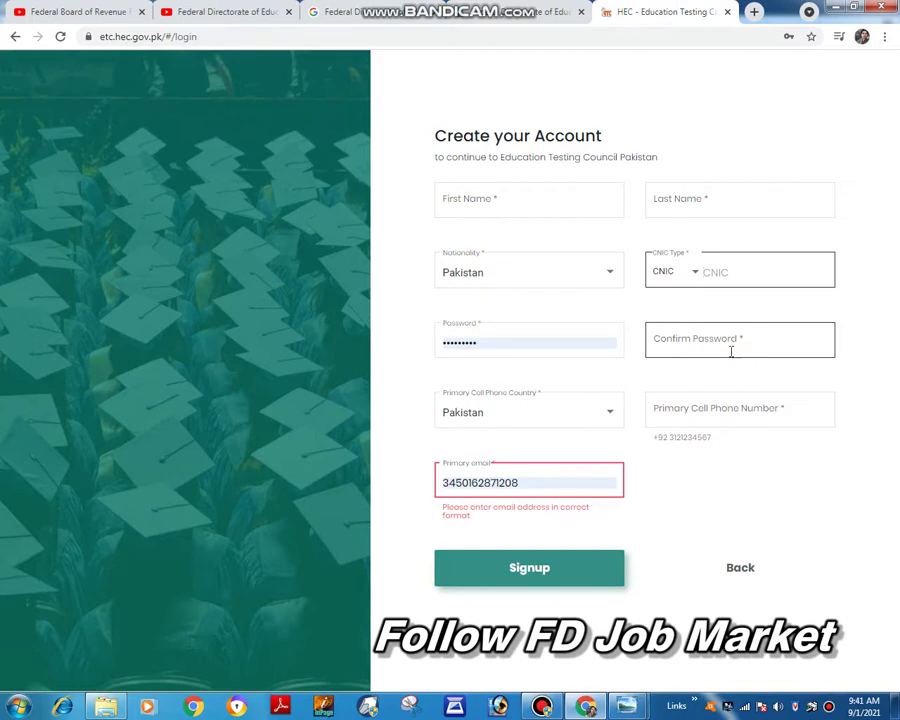
click(711, 411)
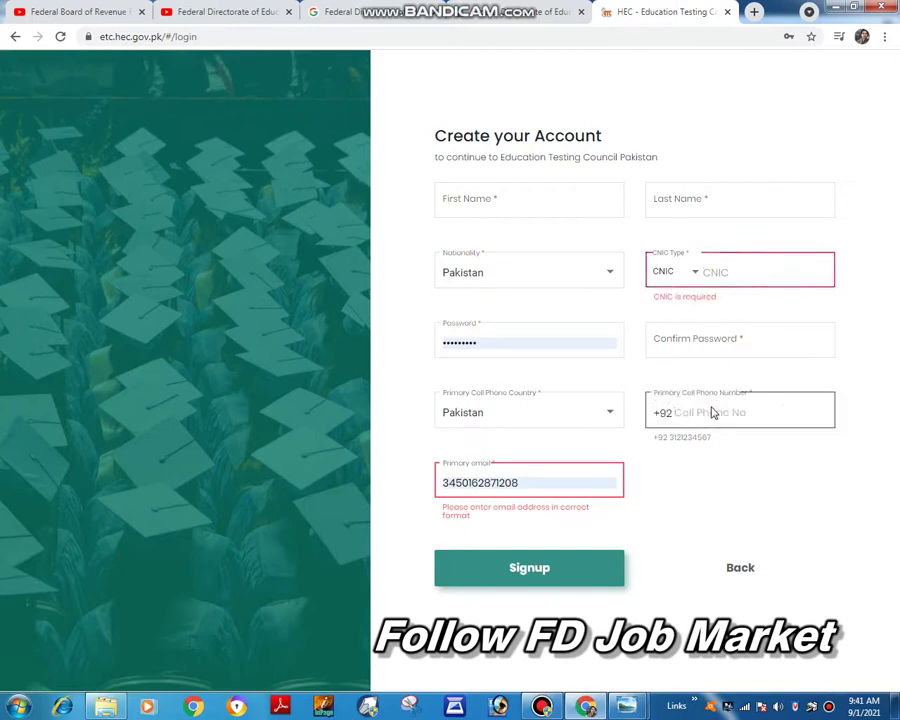
double_click(530, 484)
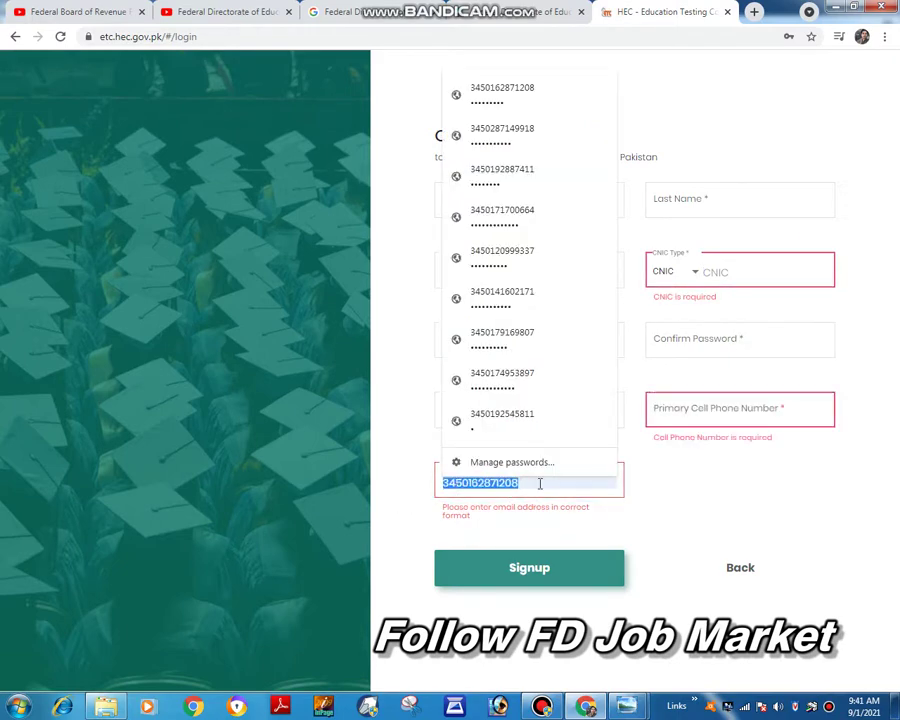
click(713, 413)
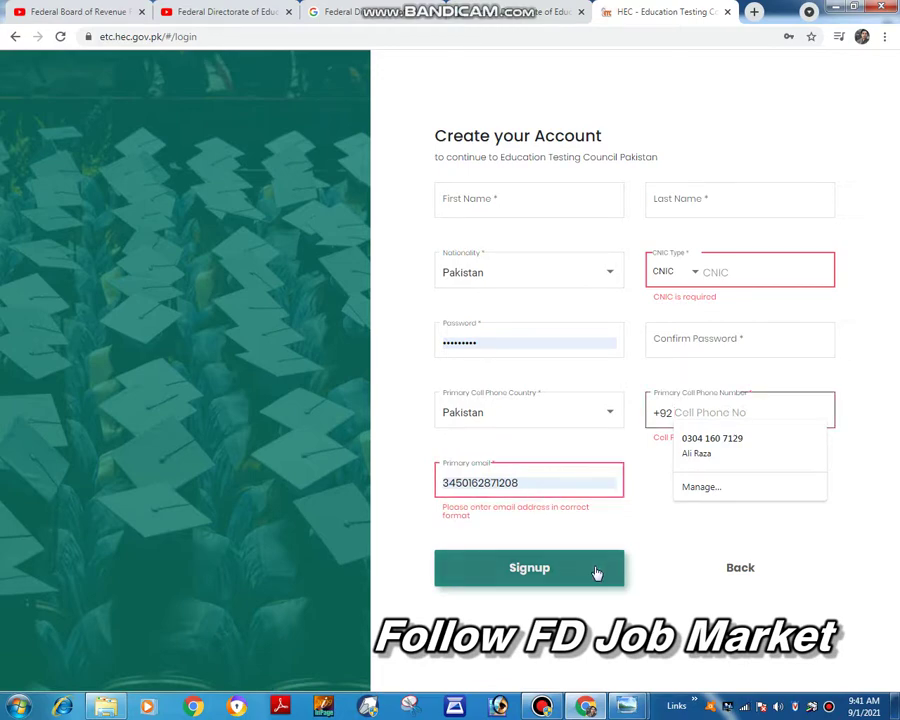
click(740, 569)
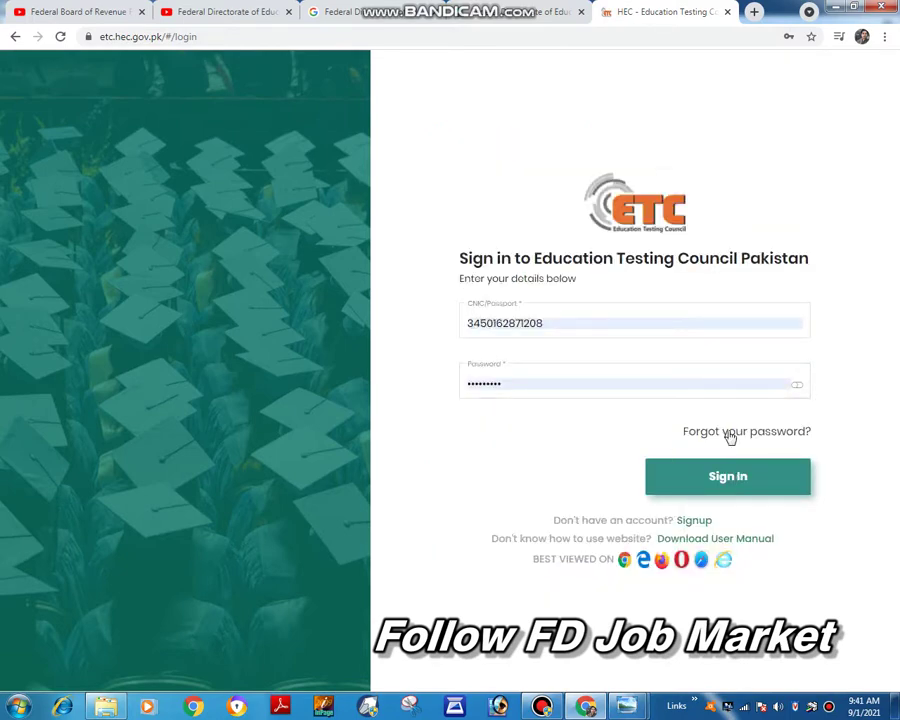
Sign in with the prefilled credentials and open the Federal Directorate of Education online application form for Elementary School Teacher (BS-14)
click(612, 386)
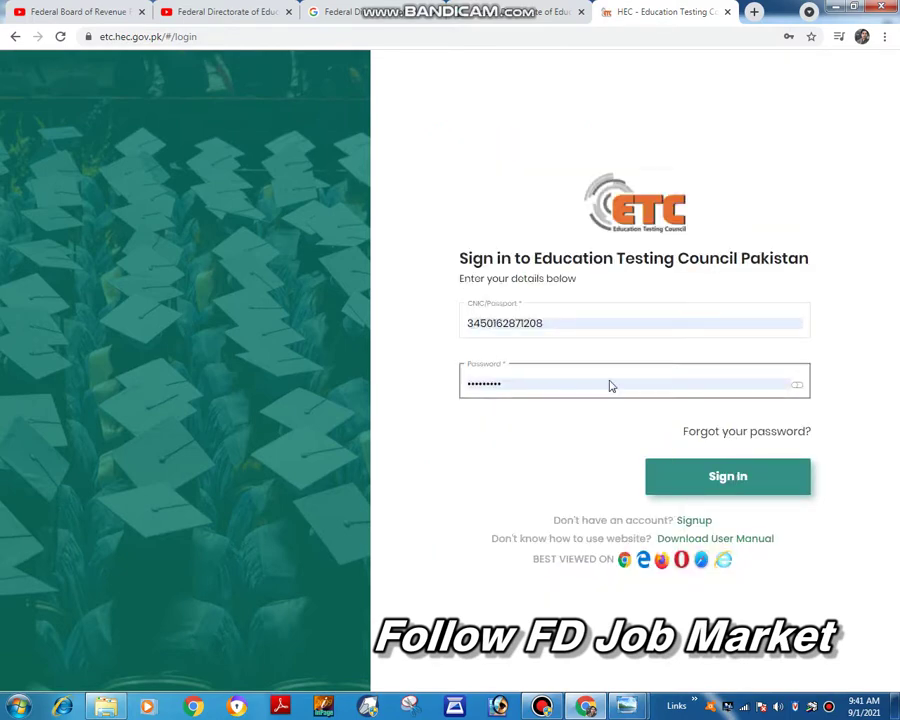
click(751, 490)
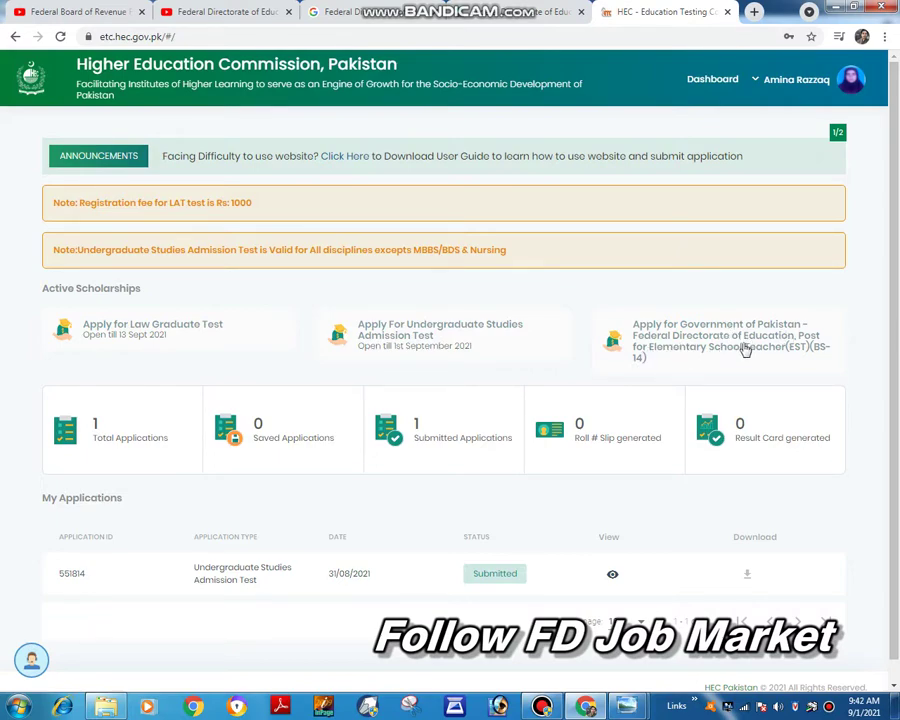
click(676, 337)
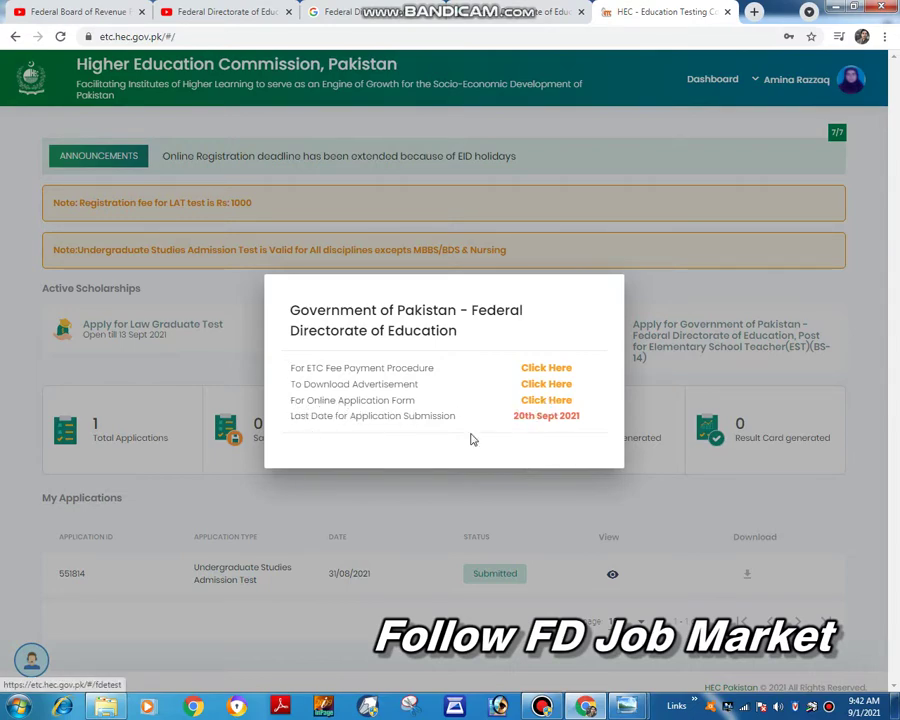
click(546, 400)
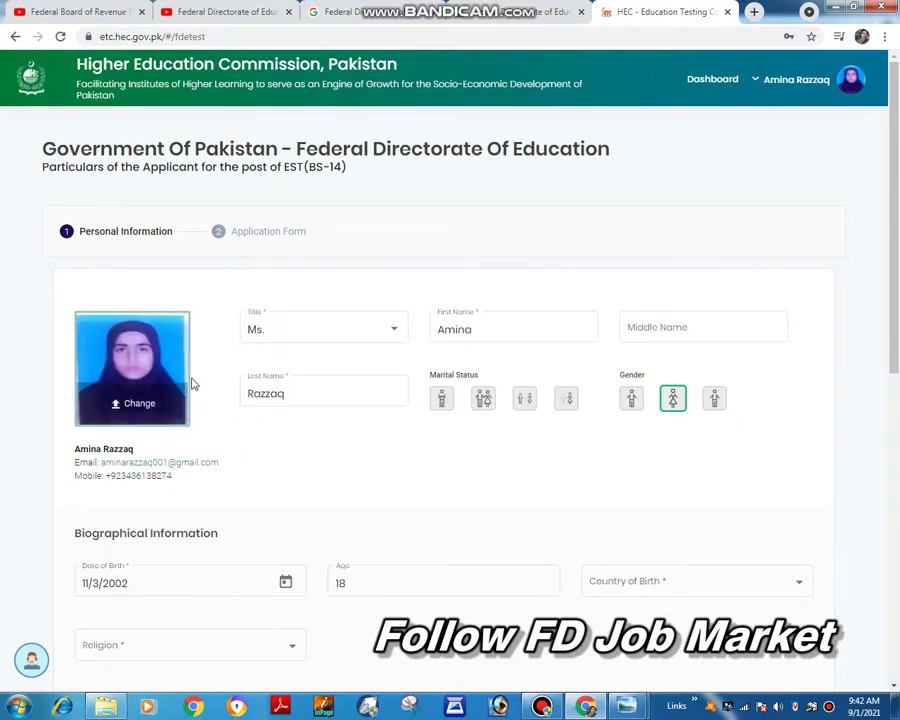
Set the applicant's marital status to married and the religion to Islam in the personal information form
scroll(175, 372, down, 2)
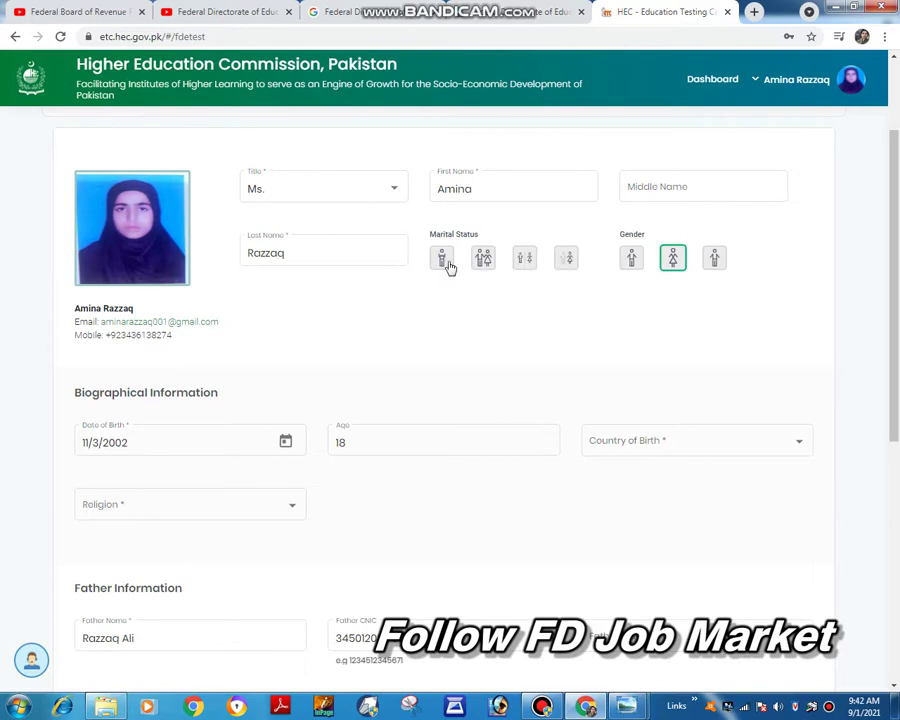
click(484, 260)
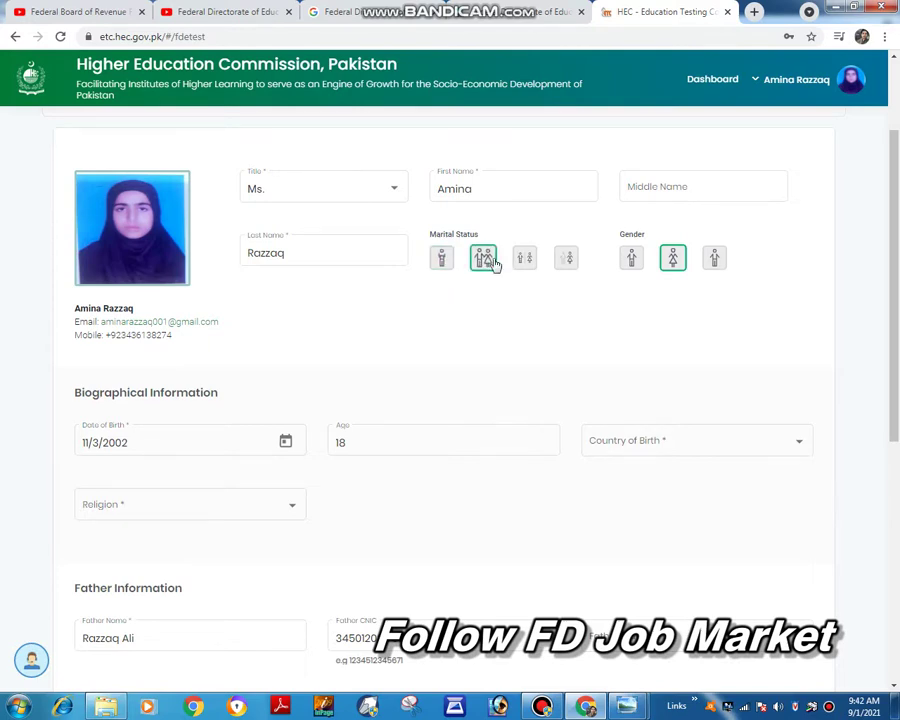
scroll(310, 277, down, 2)
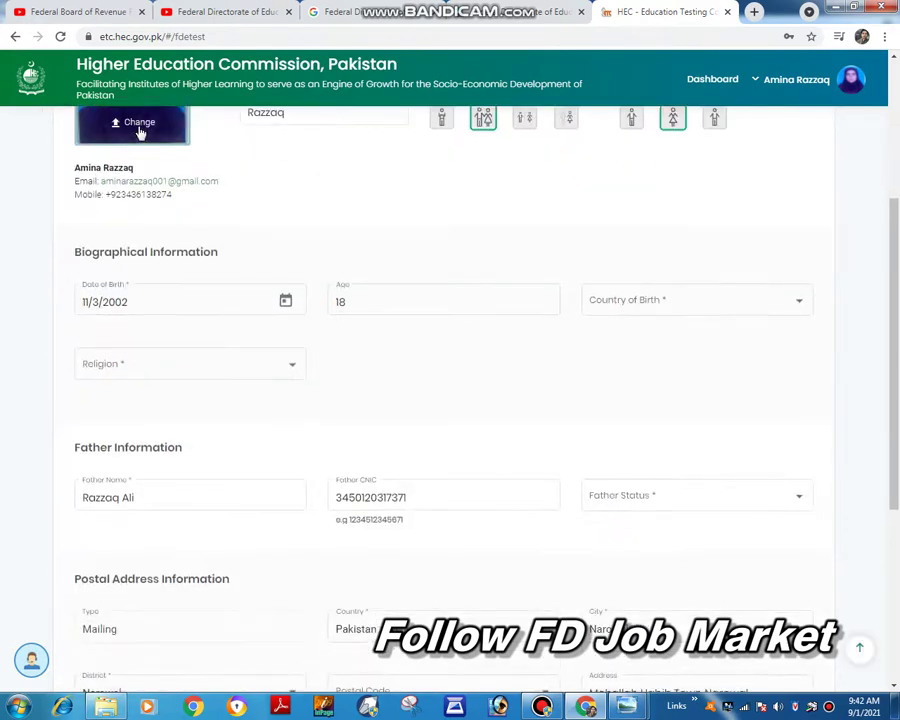
click(377, 301)
click(585, 307)
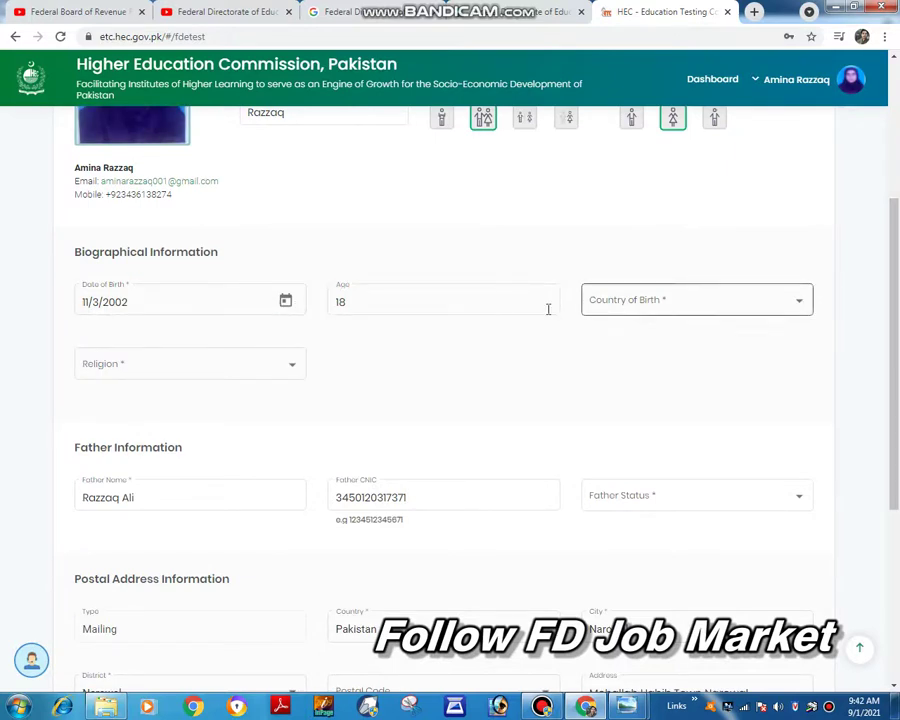
click(447, 307)
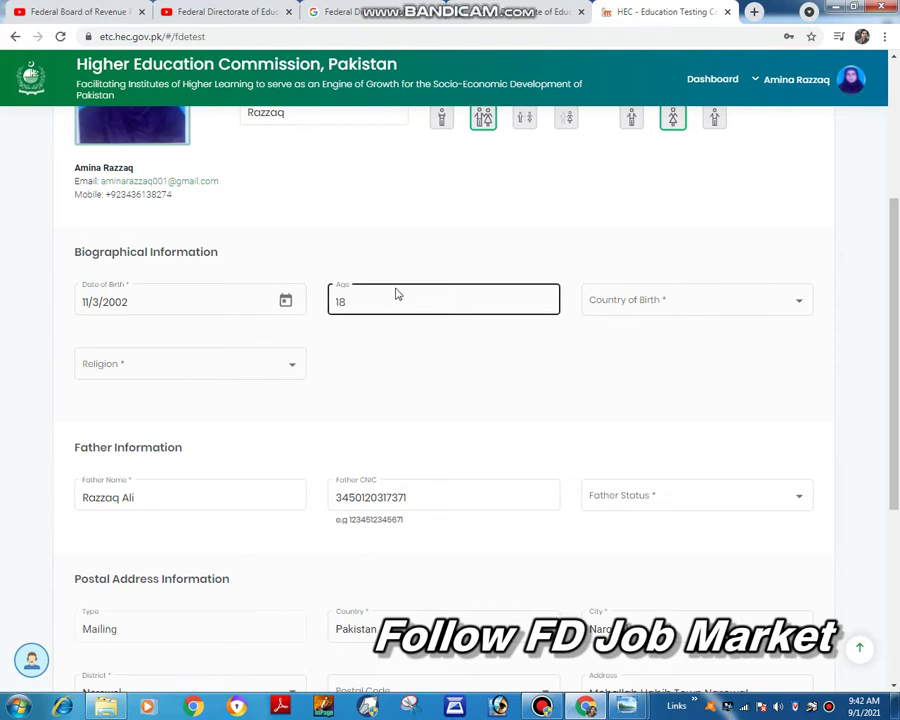
click(409, 323)
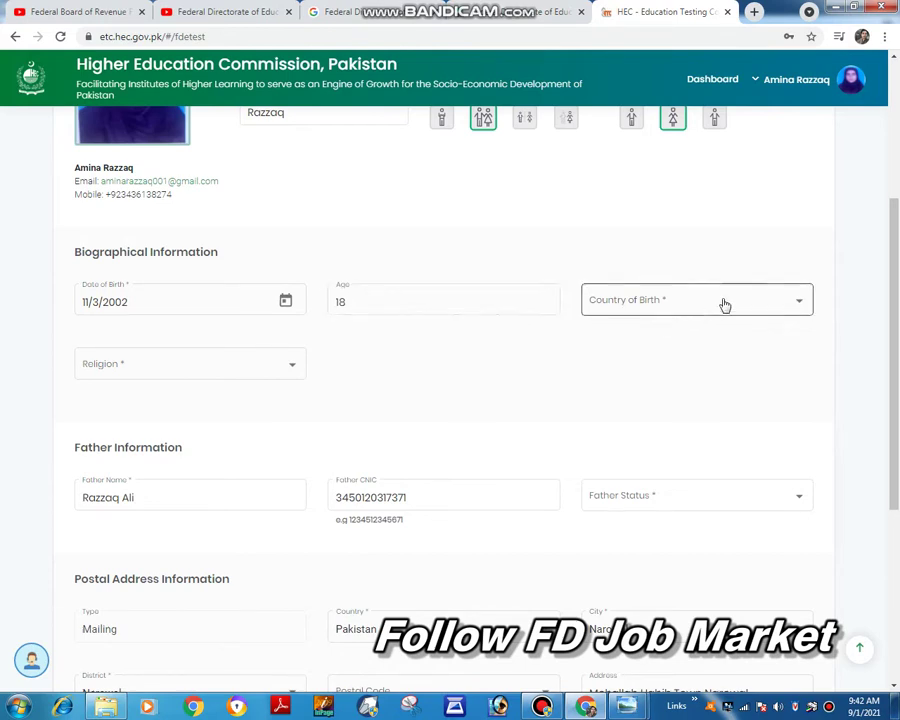
scroll(590, 334, down, 2)
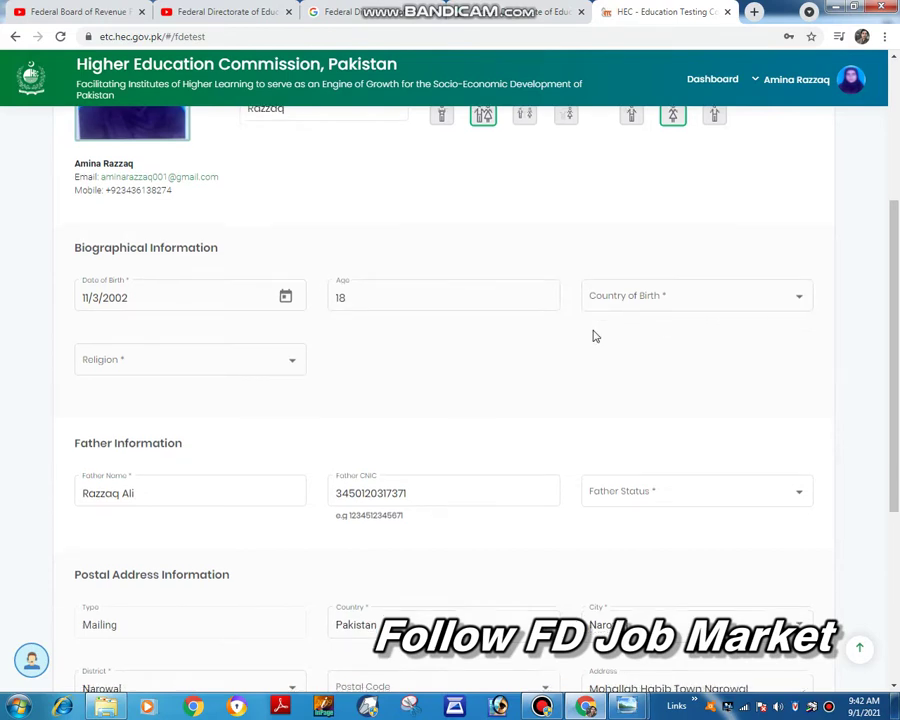
click(278, 226)
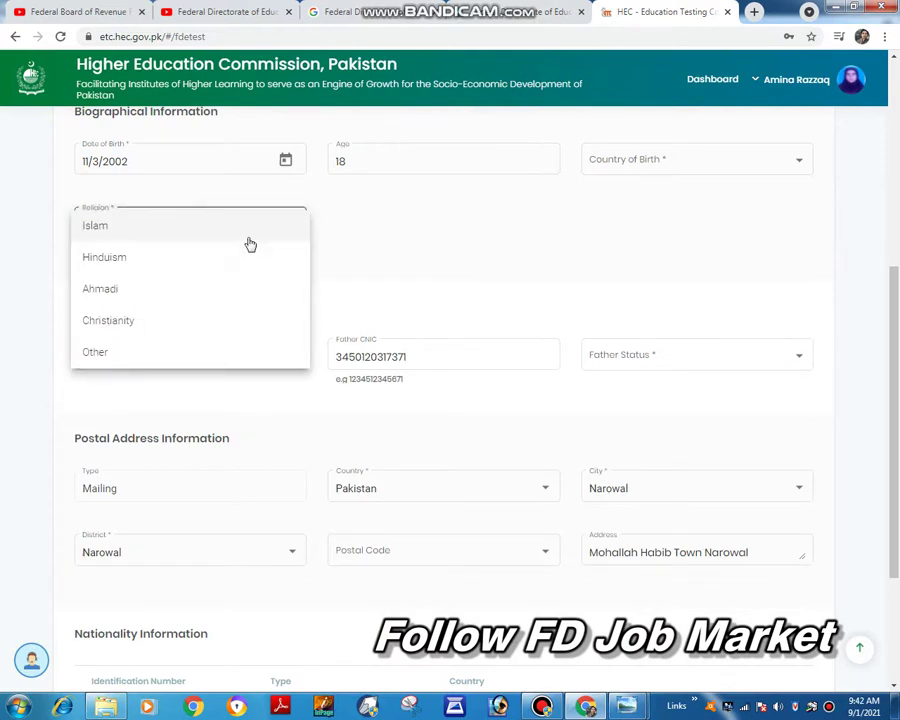
click(146, 232)
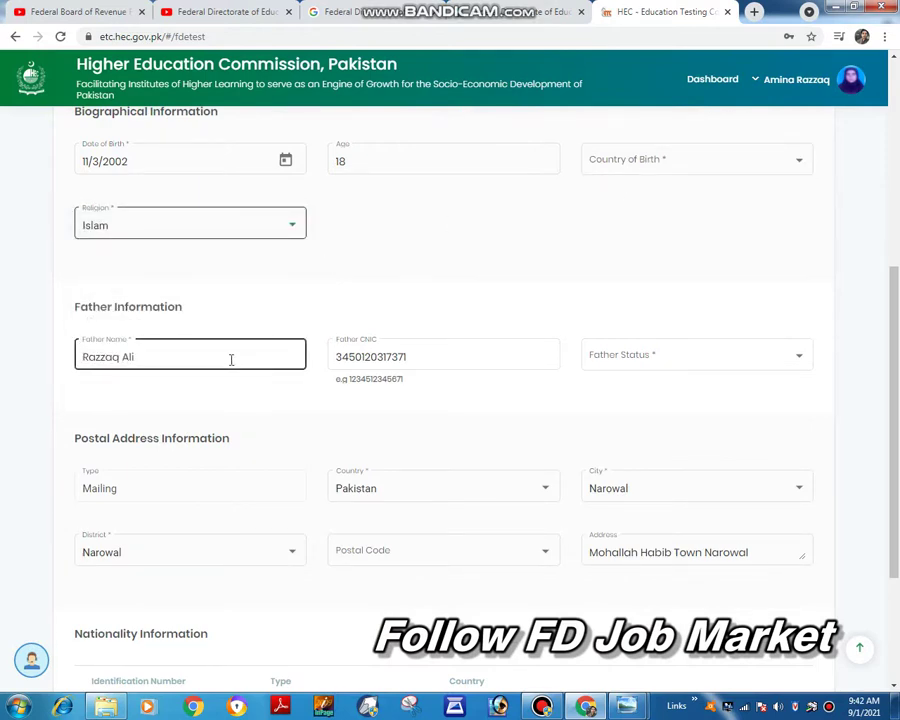
Look through the Father Status, City and Postal Code options and the address field without changing them
scroll(155, 352, down, 1)
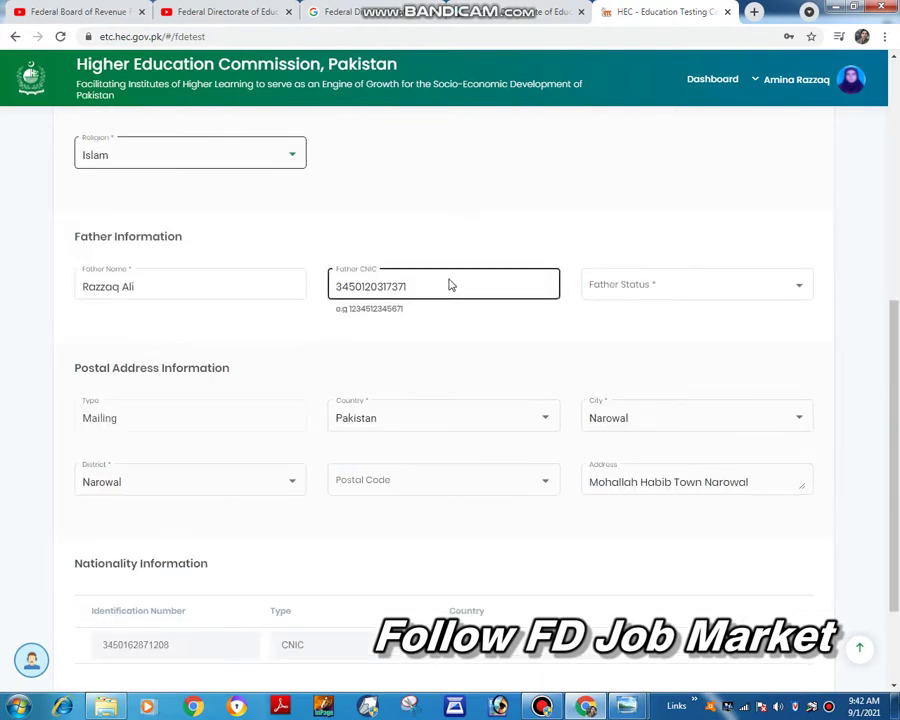
click(762, 278)
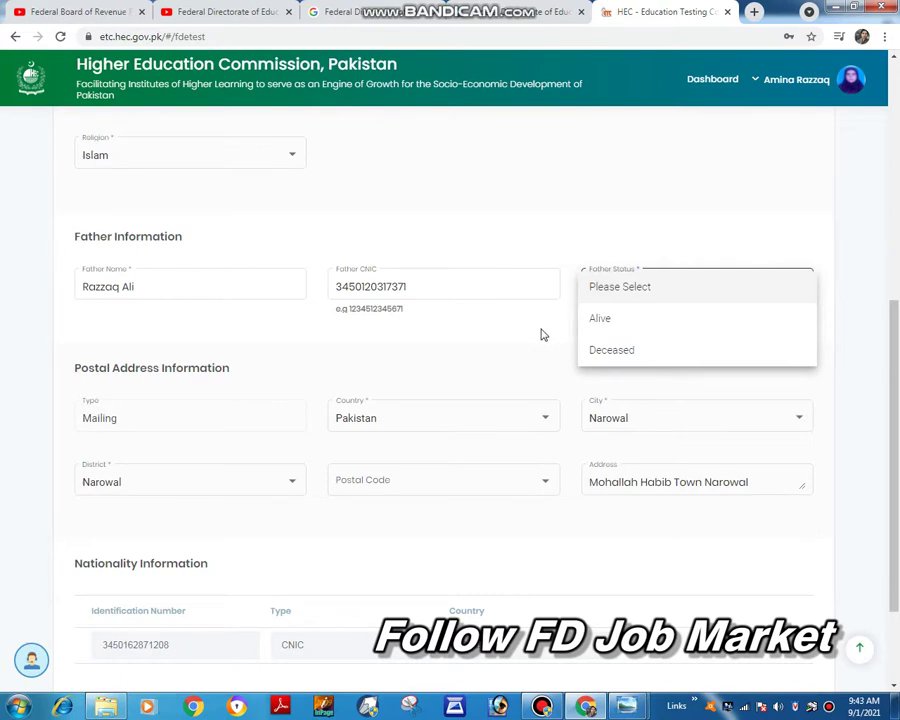
click(200, 365)
scroll(225, 385, down, 3)
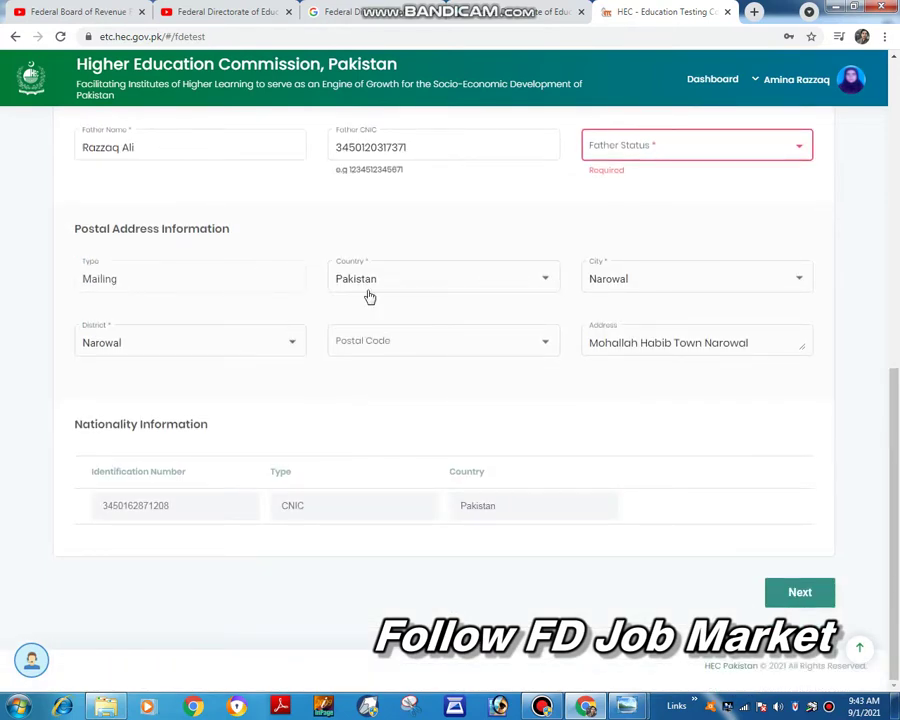
click(794, 279)
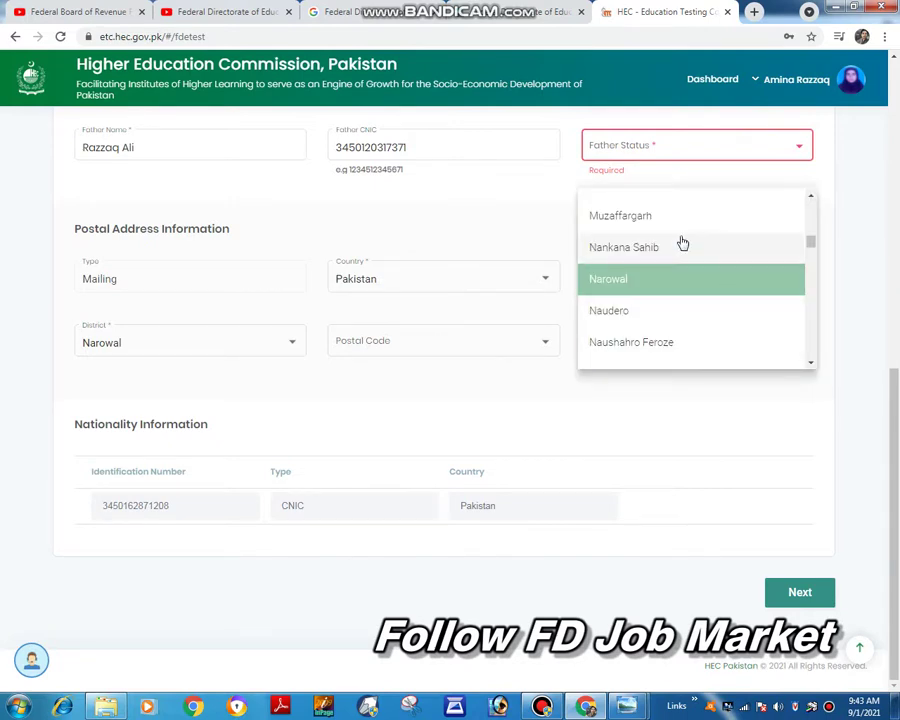
click(488, 228)
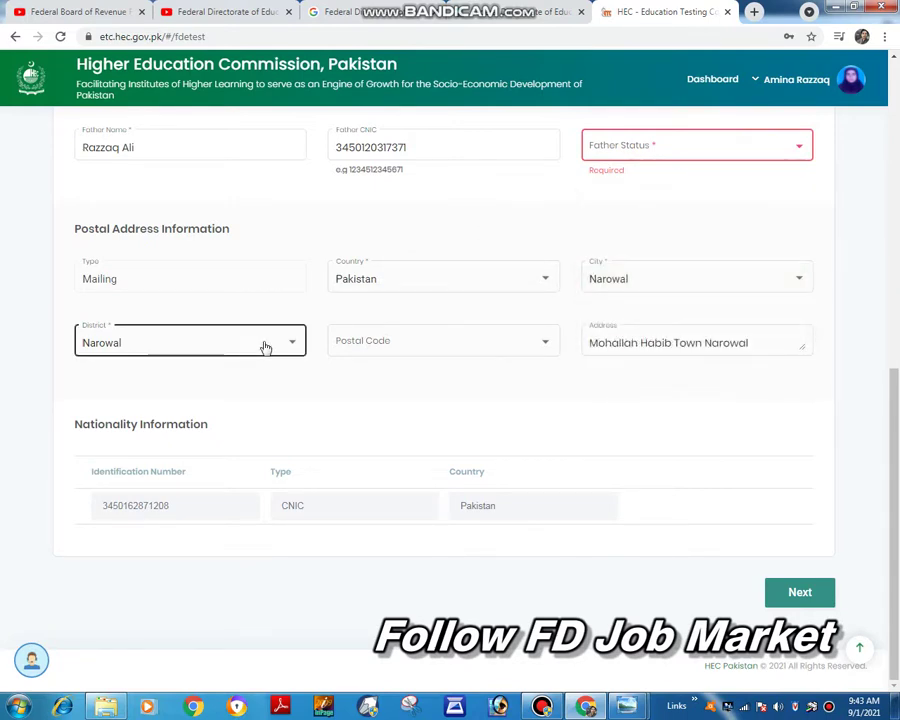
click(474, 355)
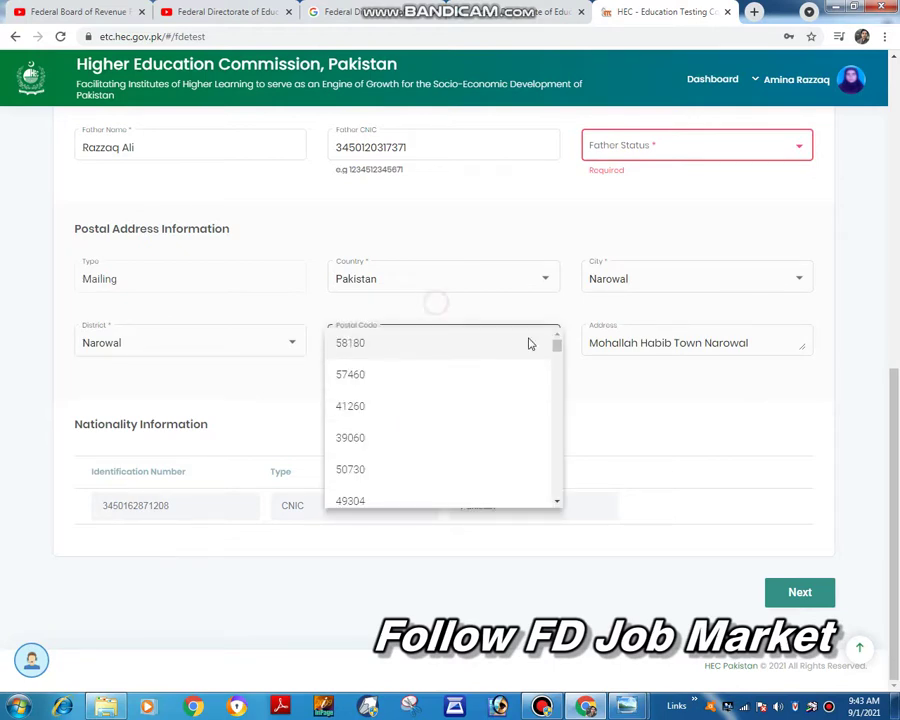
click(709, 342)
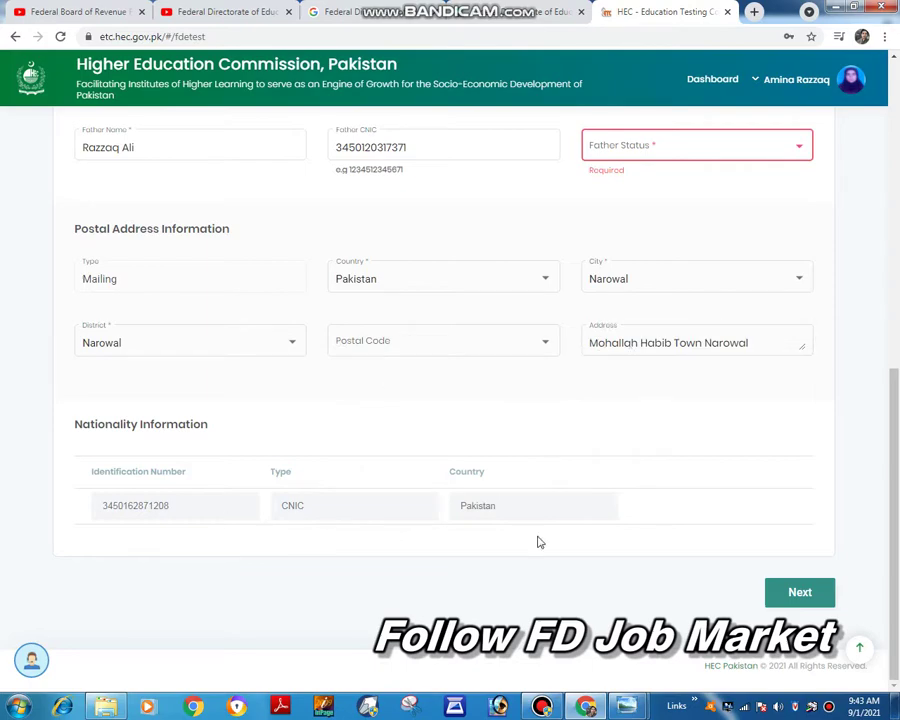
Try to continue to the next part of the application, dismiss the error and check the form for missing mandatory fields
click(816, 597)
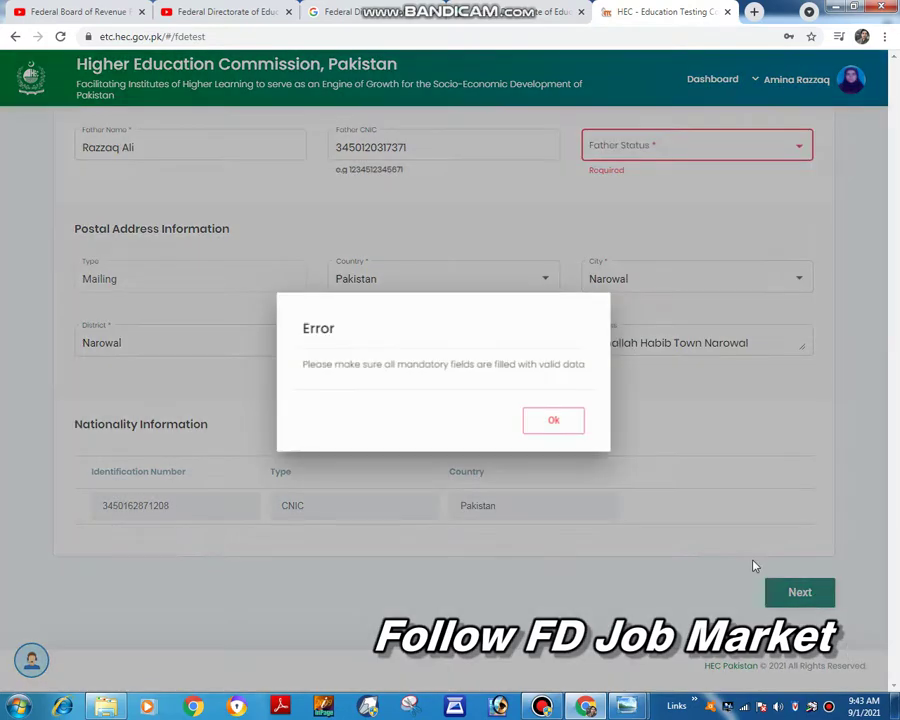
click(548, 419)
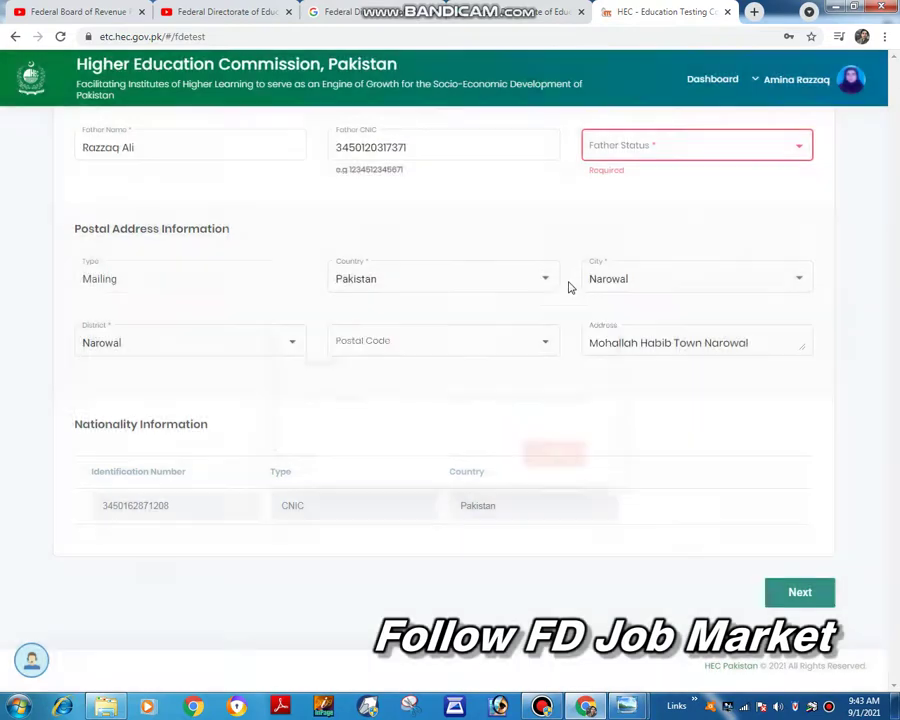
scroll(758, 384, up, 2)
scroll(671, 172, up, 3)
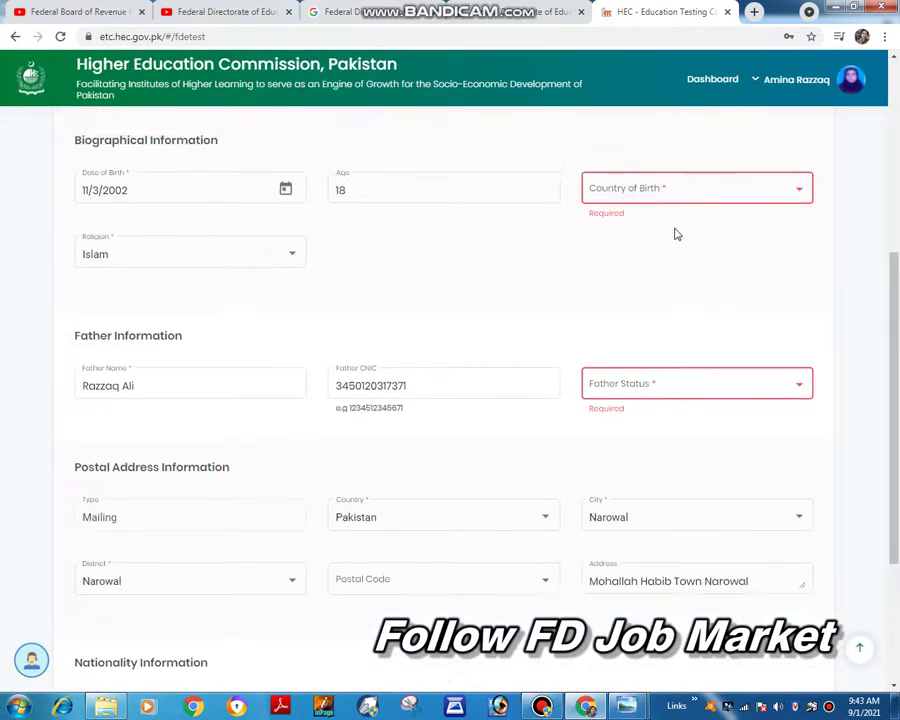
Set the applicant's country of birth to Pakistan and the father status to Alive
scroll(589, 326, down, 2)
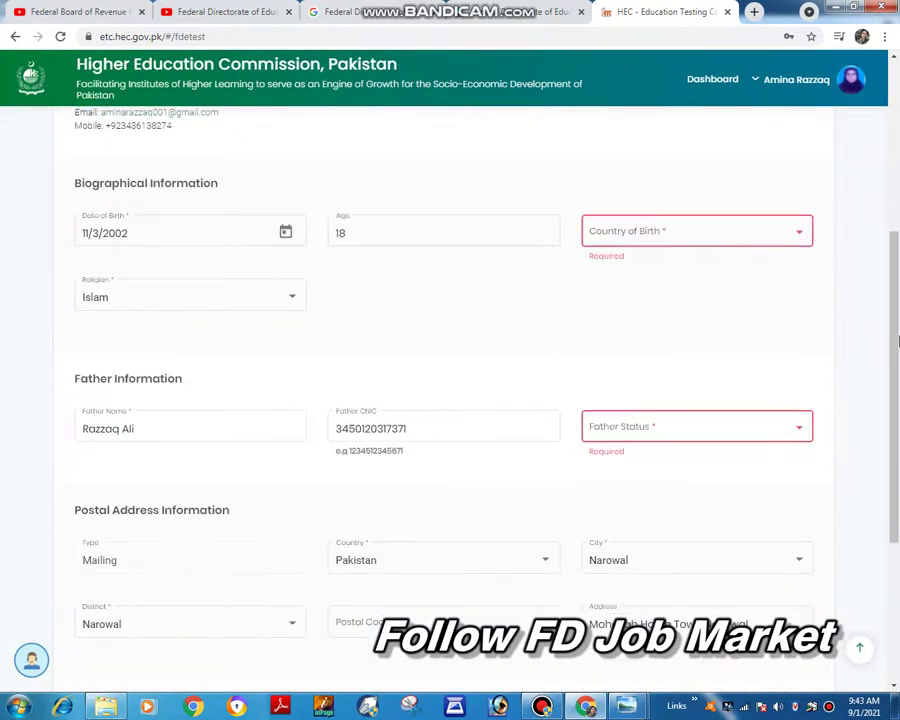
click(806, 231)
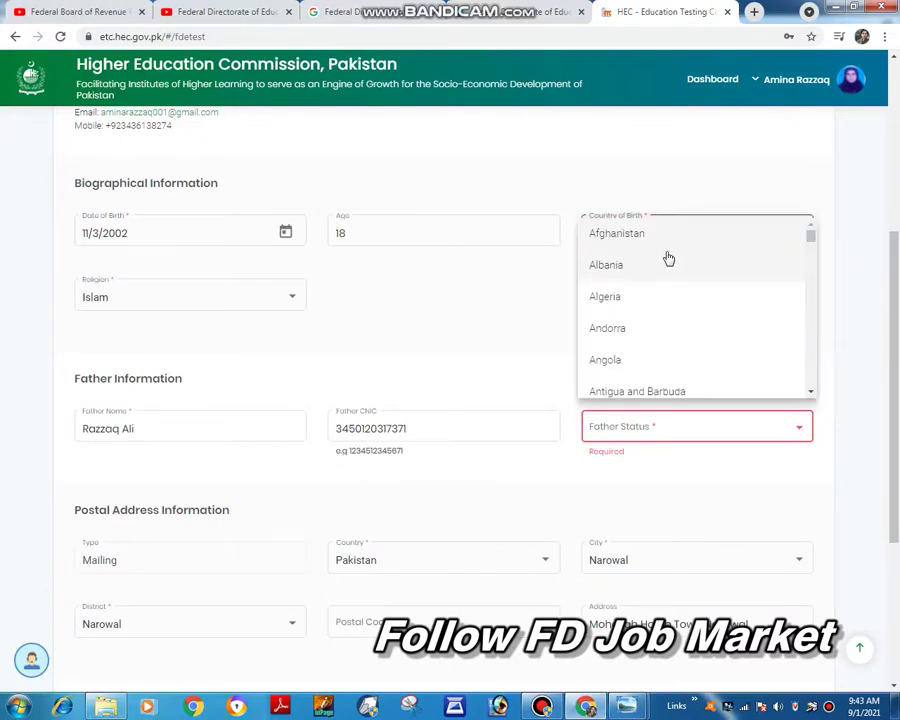
scroll(652, 324, down, 2)
key(p)
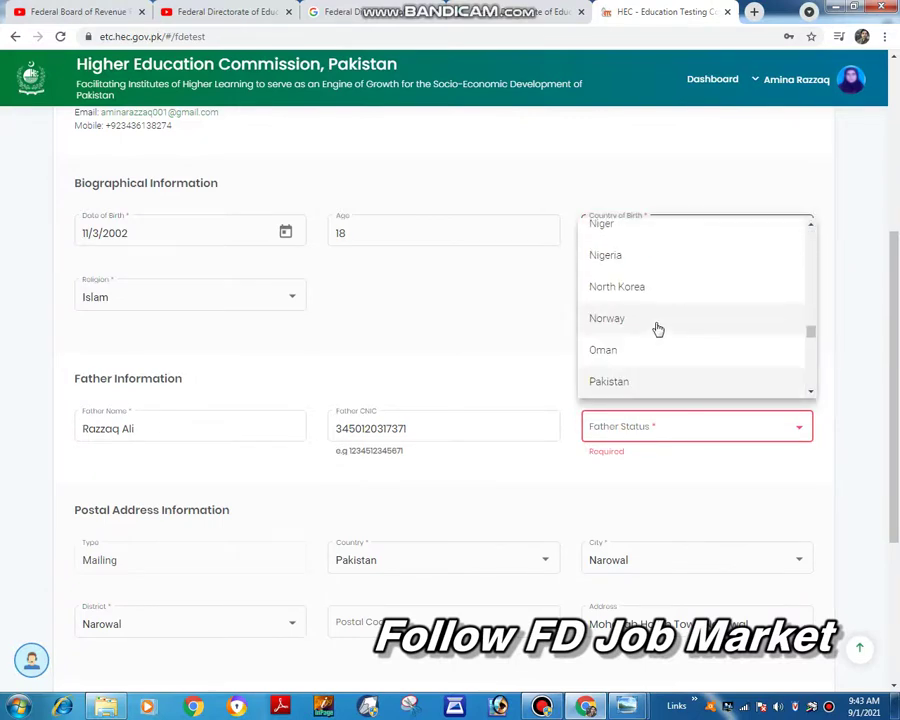
click(782, 438)
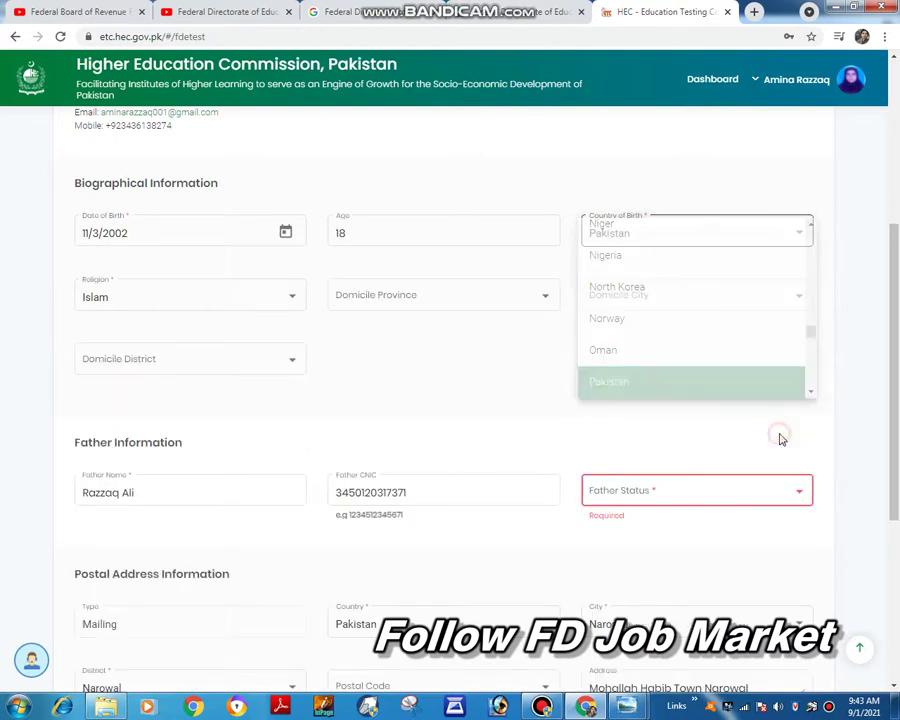
click(763, 490)
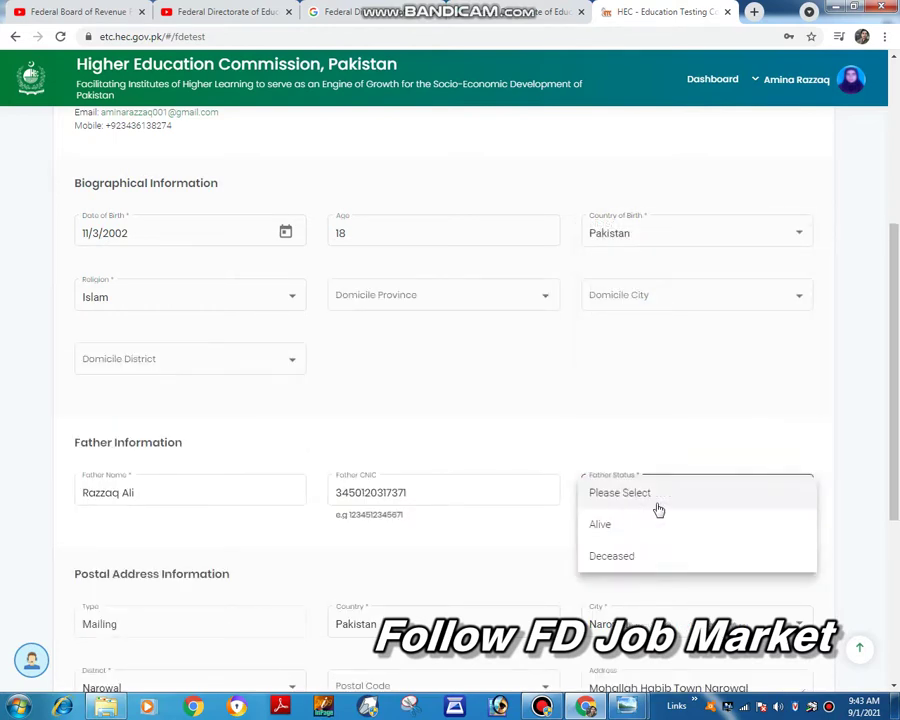
scroll(579, 430, down, 3)
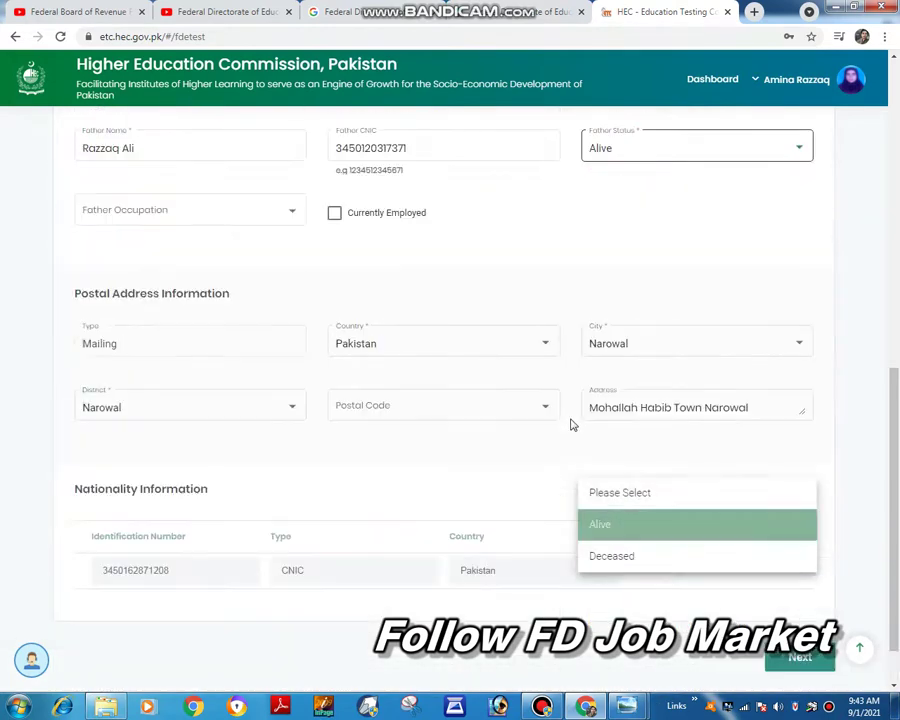
Try to continue to the next part of the application and dismiss the eligibility error
click(808, 659)
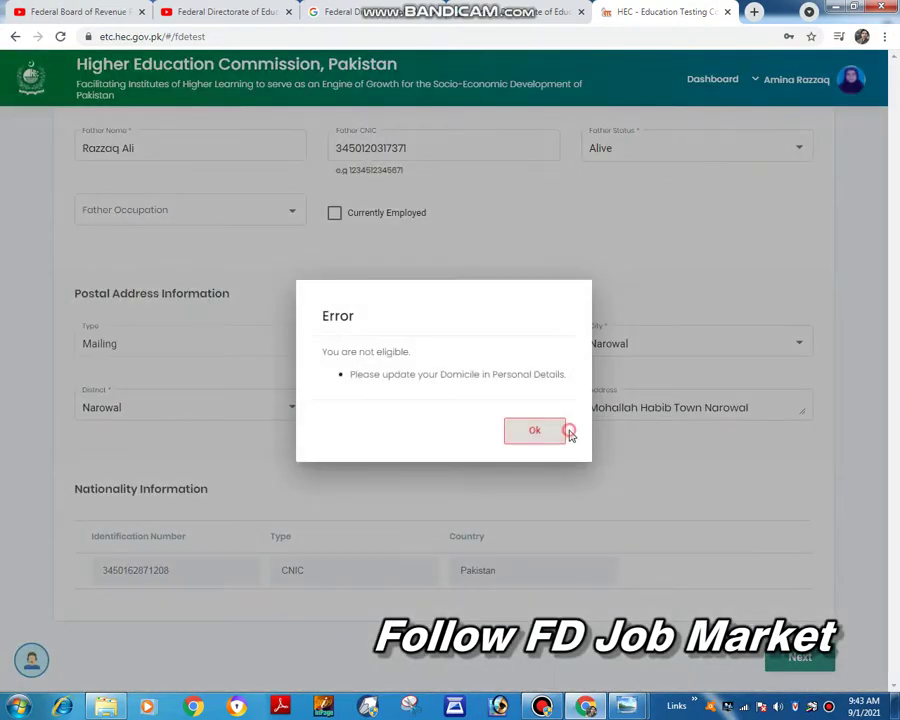
click(526, 432)
scroll(473, 412, up, 6)
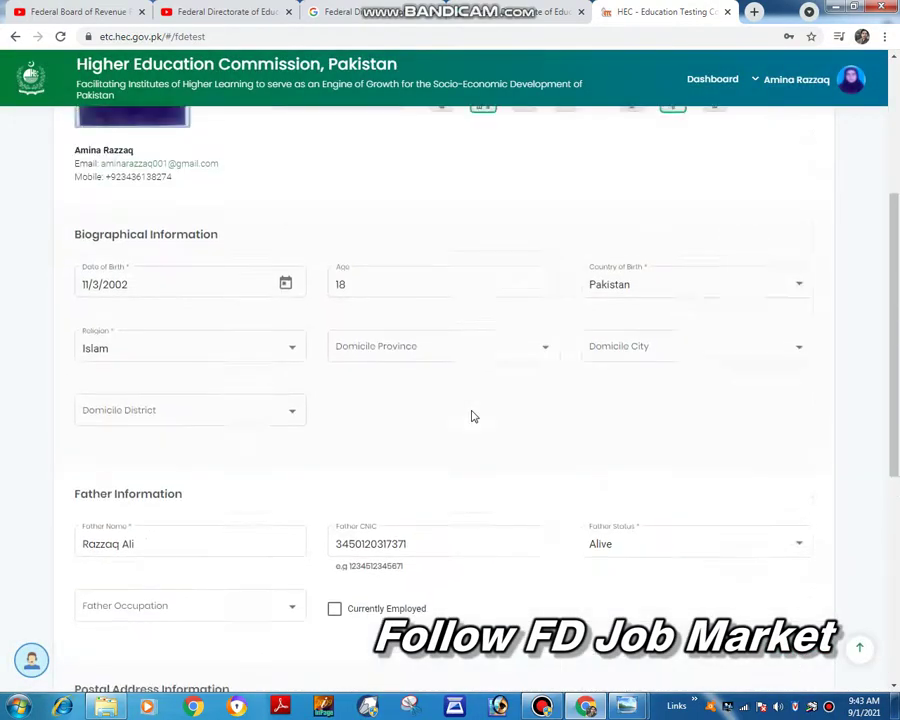
Set the domicile province to Punjab and the domicile district to Narowal in the biographical information
scroll(473, 416, down, 3)
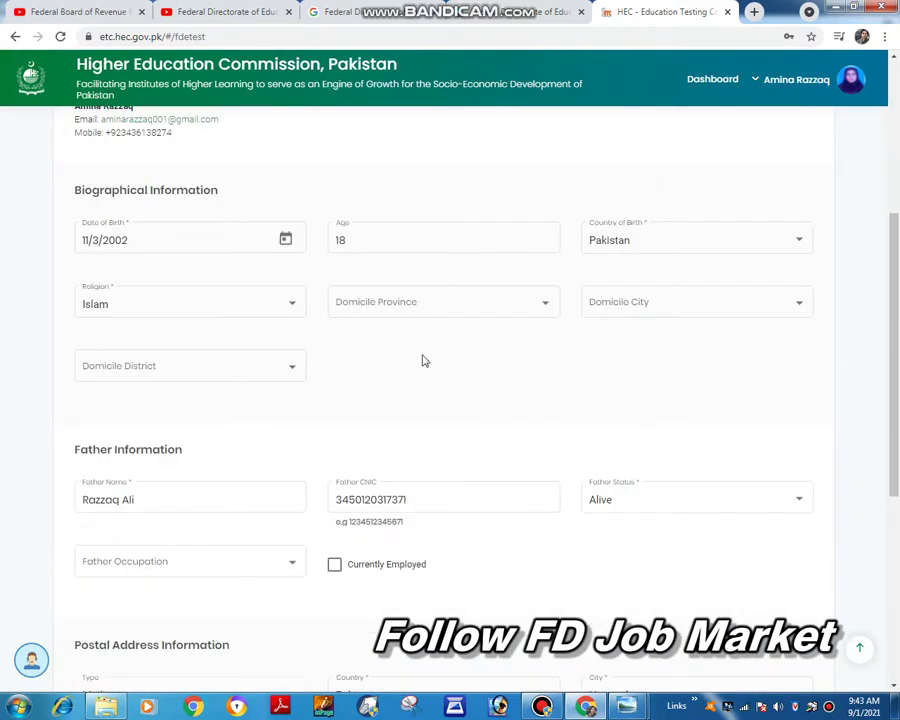
click(534, 309)
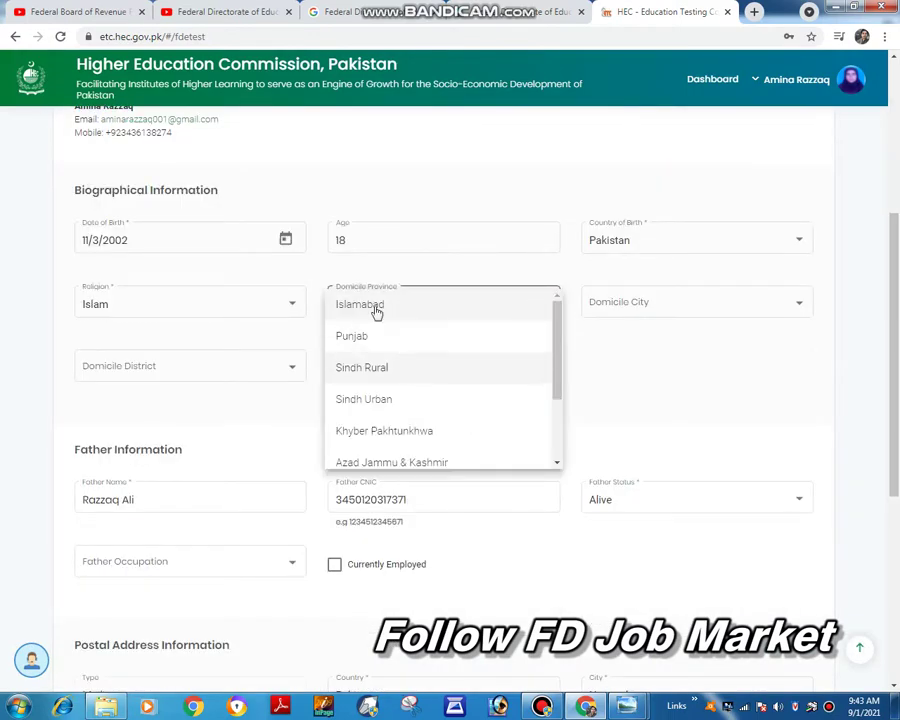
click(381, 340)
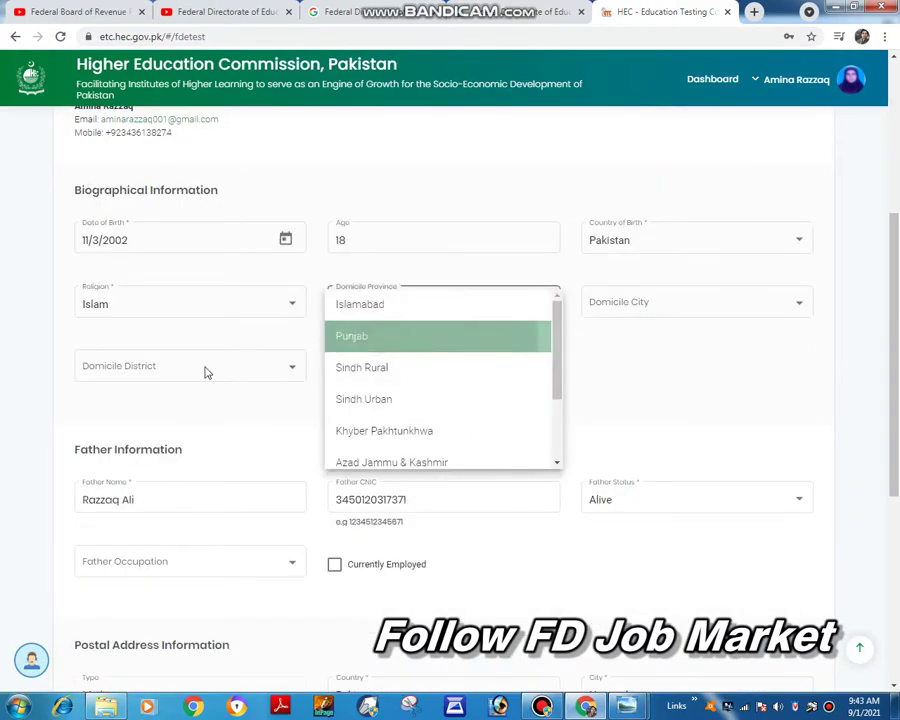
click(289, 374)
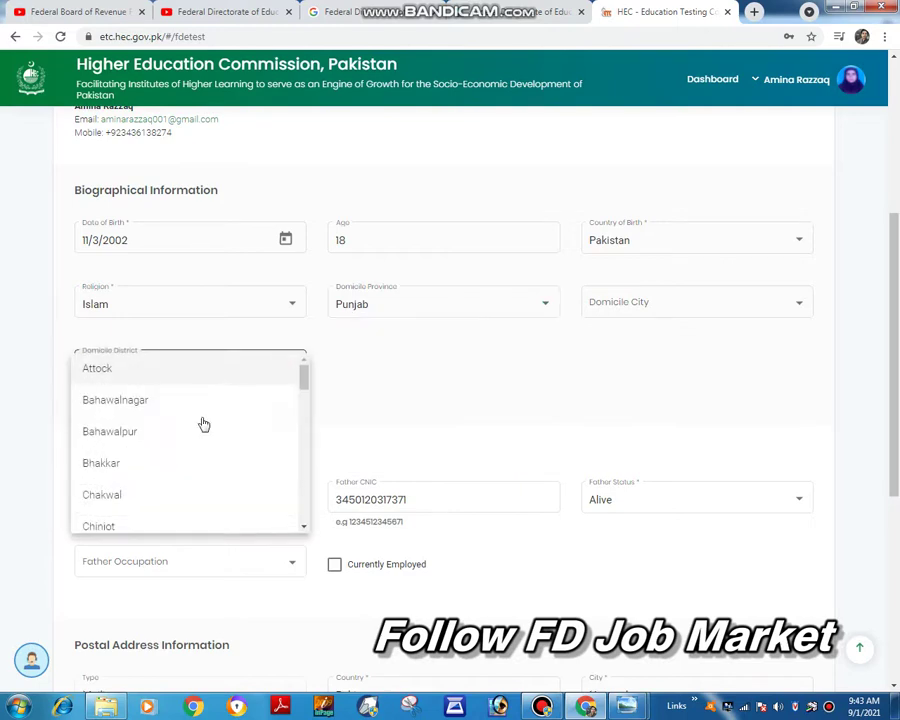
scroll(122, 496, down, 5)
click(118, 514)
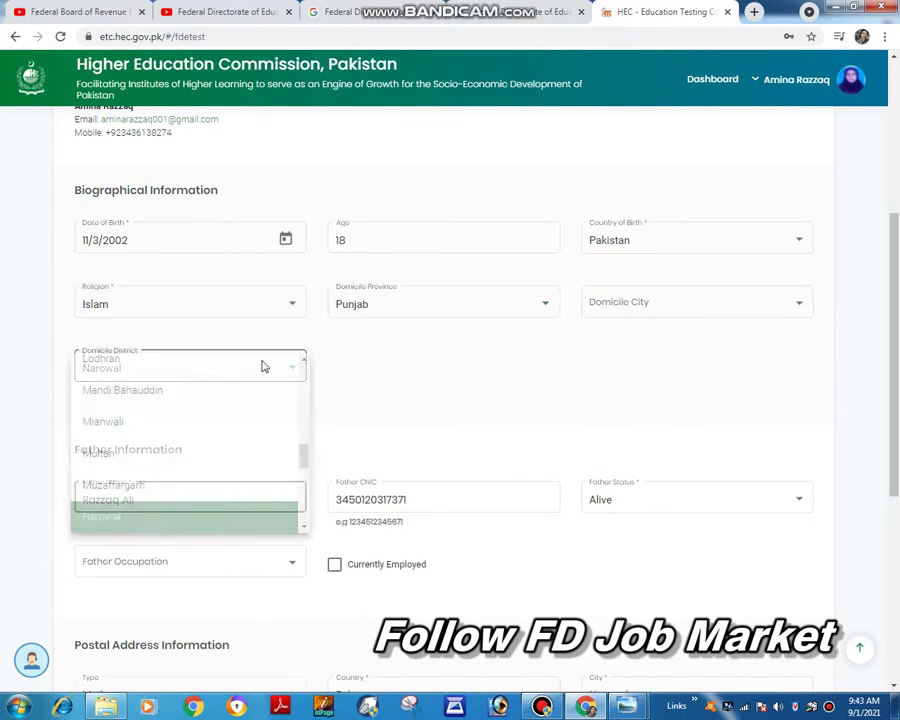
Choose Narowal as the domicile city in the biographical information
scroll(486, 263, down, 3)
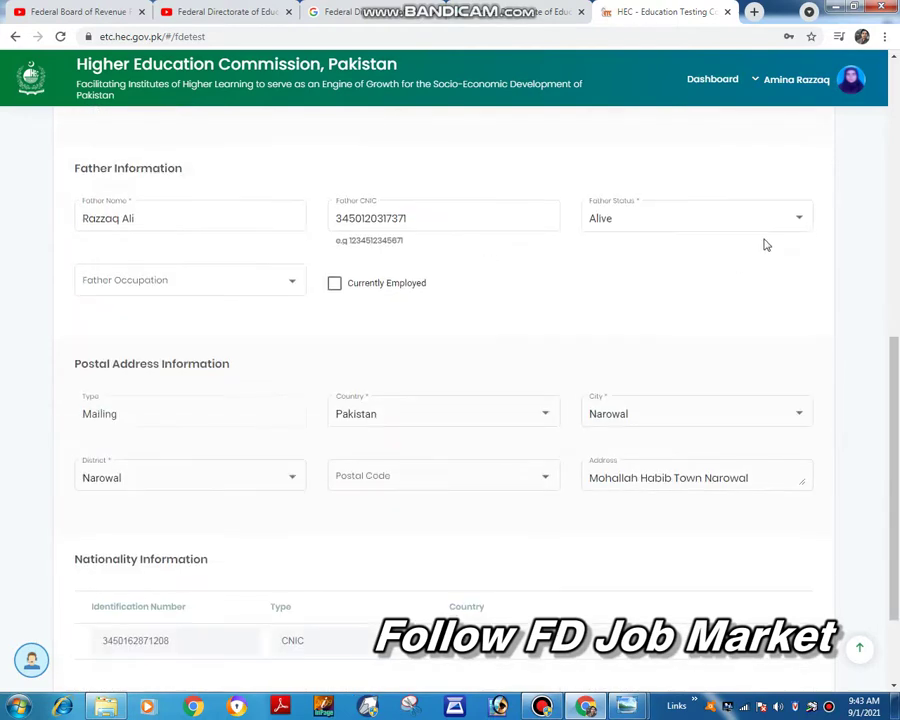
scroll(750, 260, up, 3)
click(786, 242)
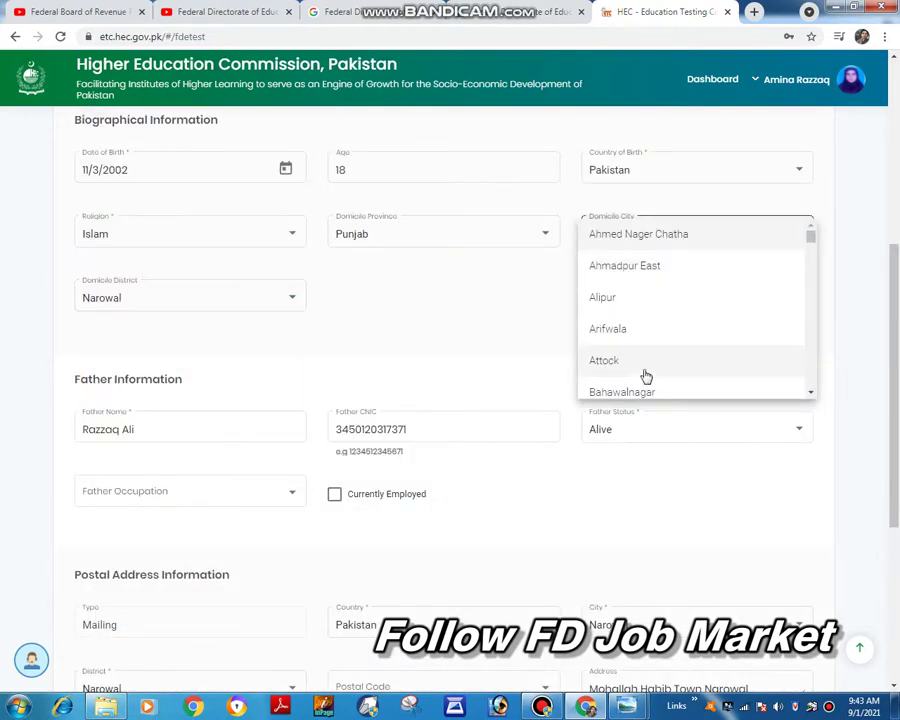
scroll(646, 376, down, 10)
scroll(657, 279, up, 1)
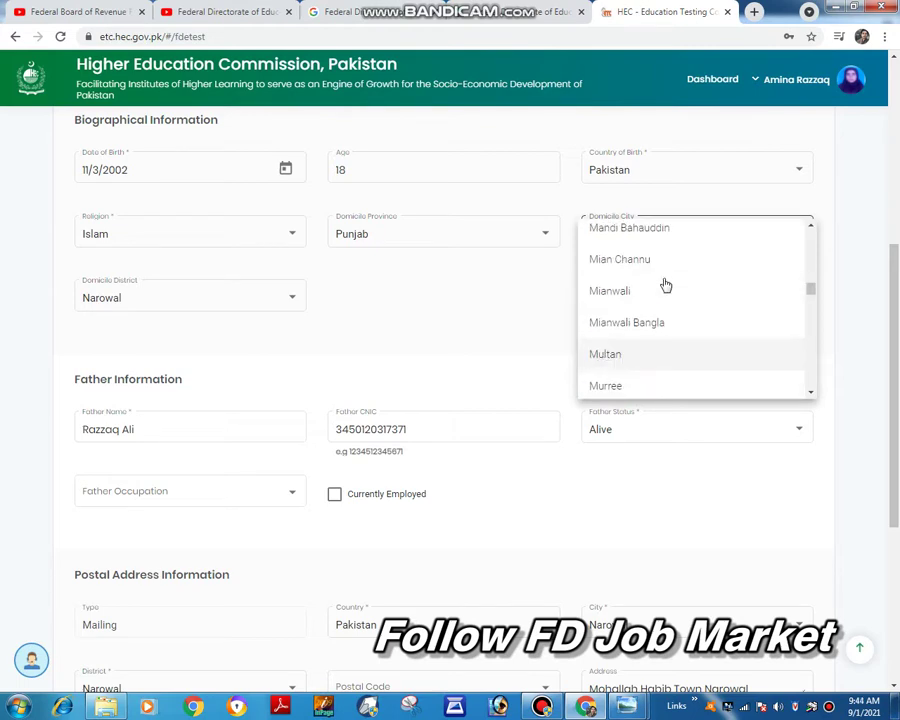
scroll(665, 285, down, 2)
scroll(665, 285, down, 1)
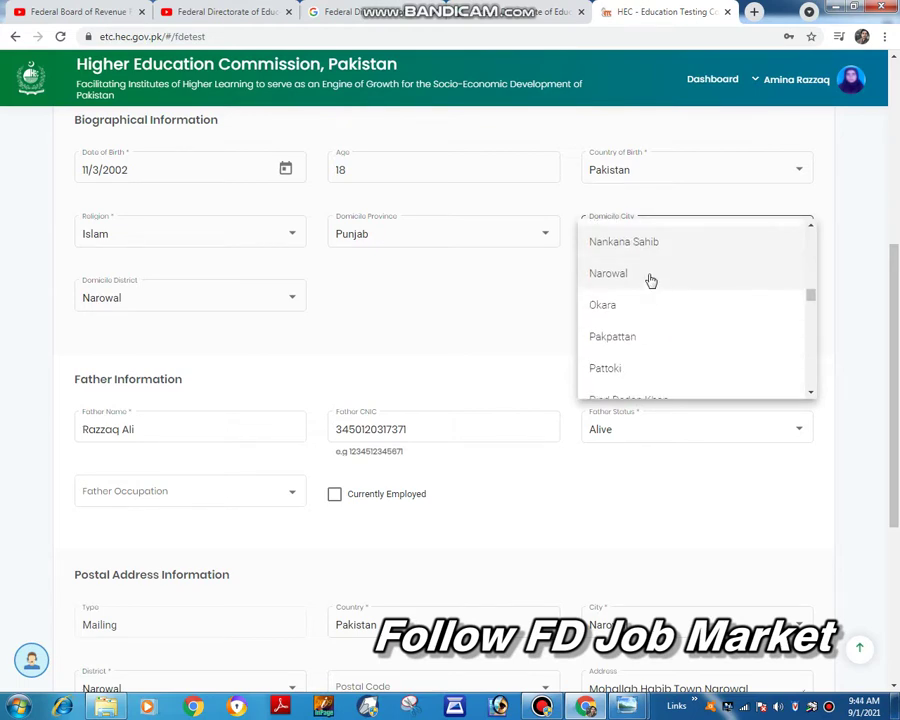
click(649, 273)
Look through the Postal Code options without choosing one, and continue to the Application Form part
scroll(549, 288, down, 1)
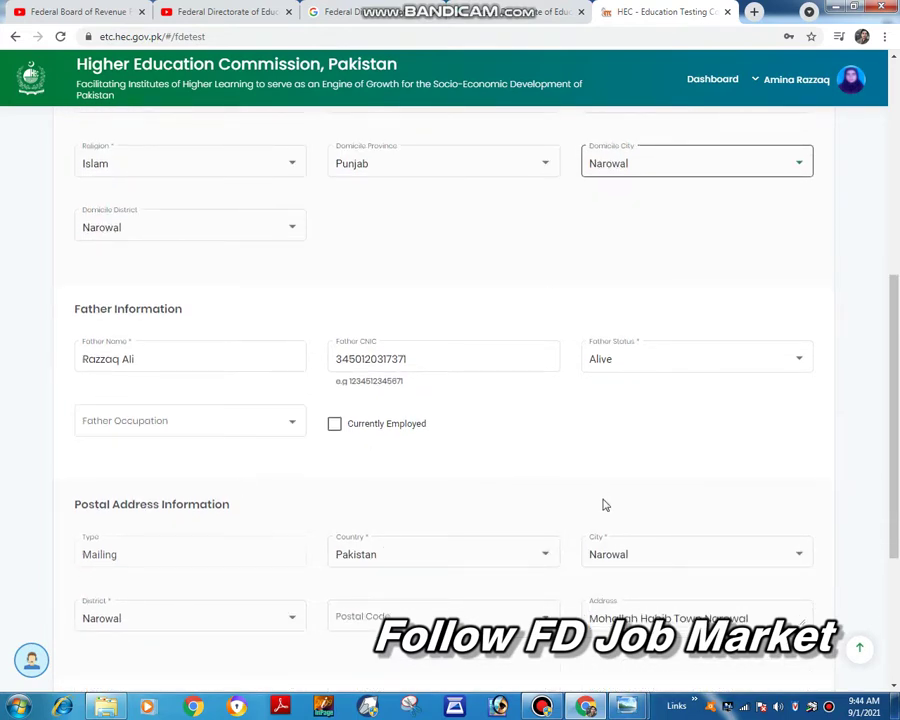
scroll(566, 484, down, 1)
scroll(750, 622, down, 3)
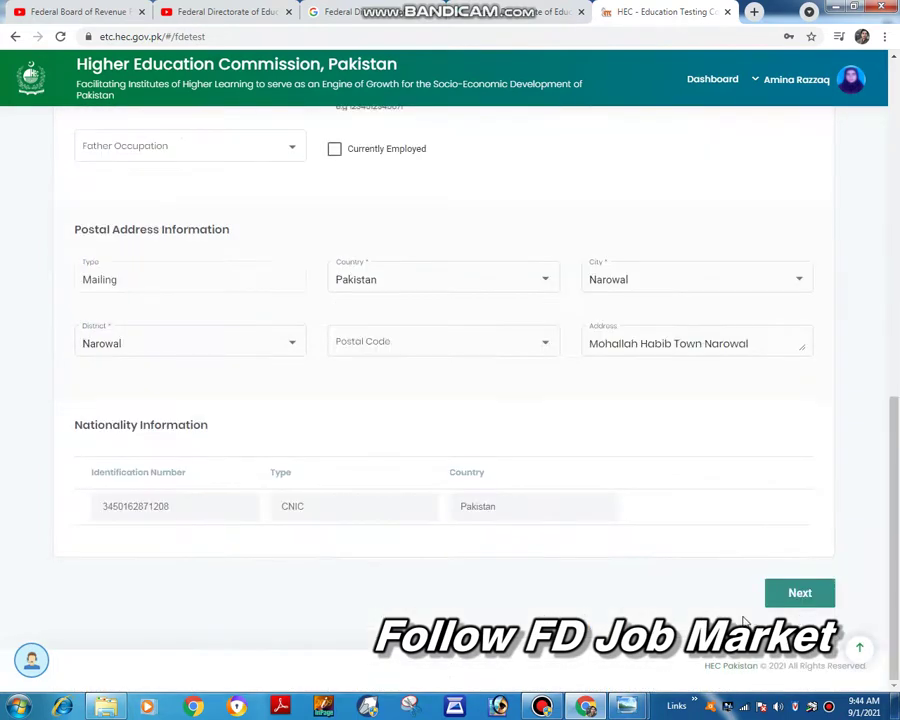
click(508, 348)
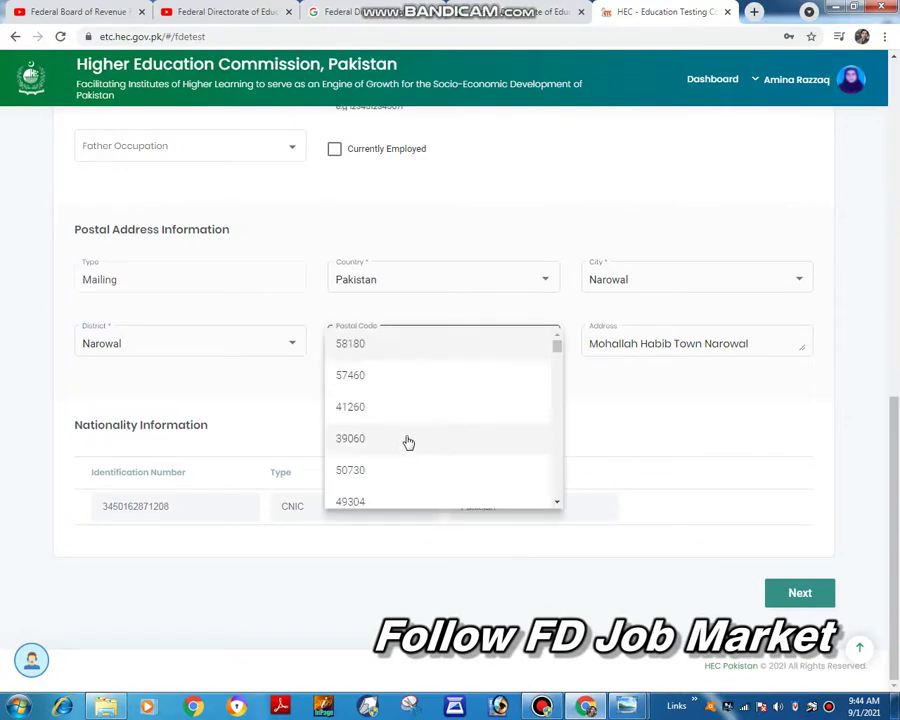
scroll(408, 440, down, 6)
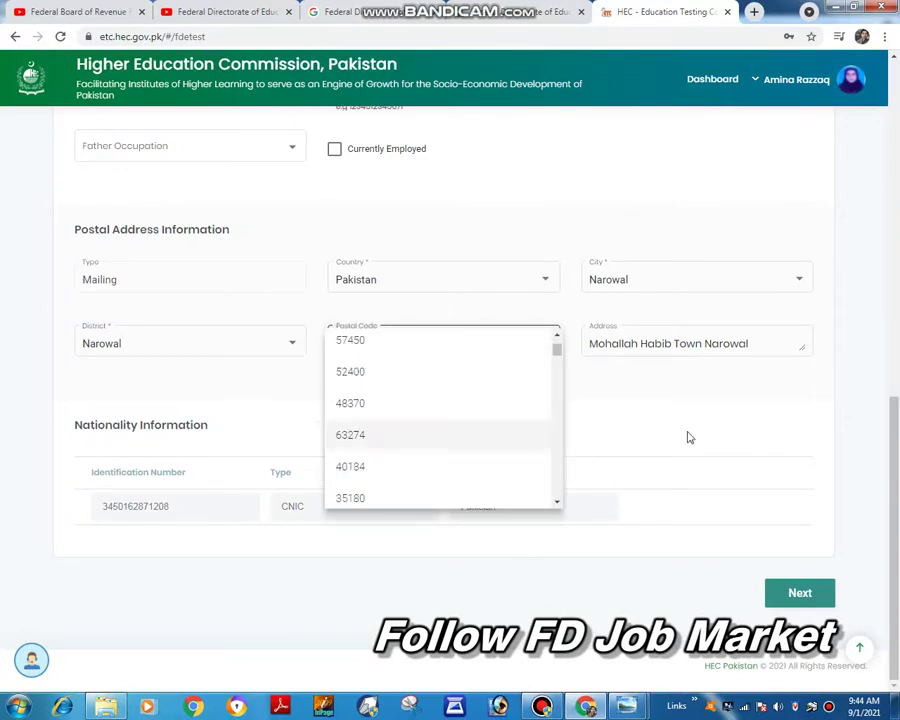
click(766, 590)
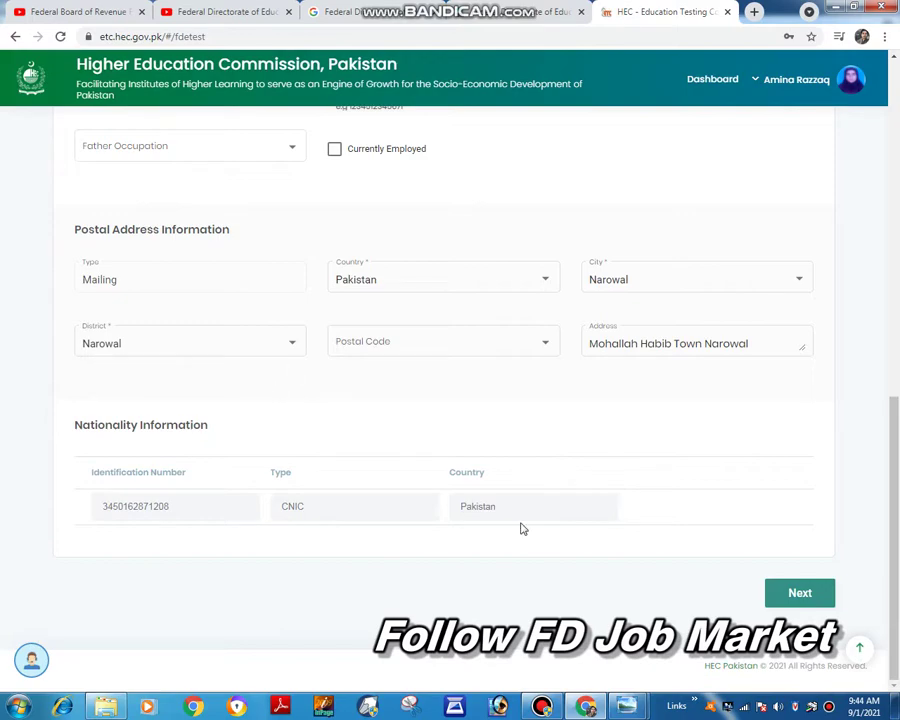
click(787, 598)
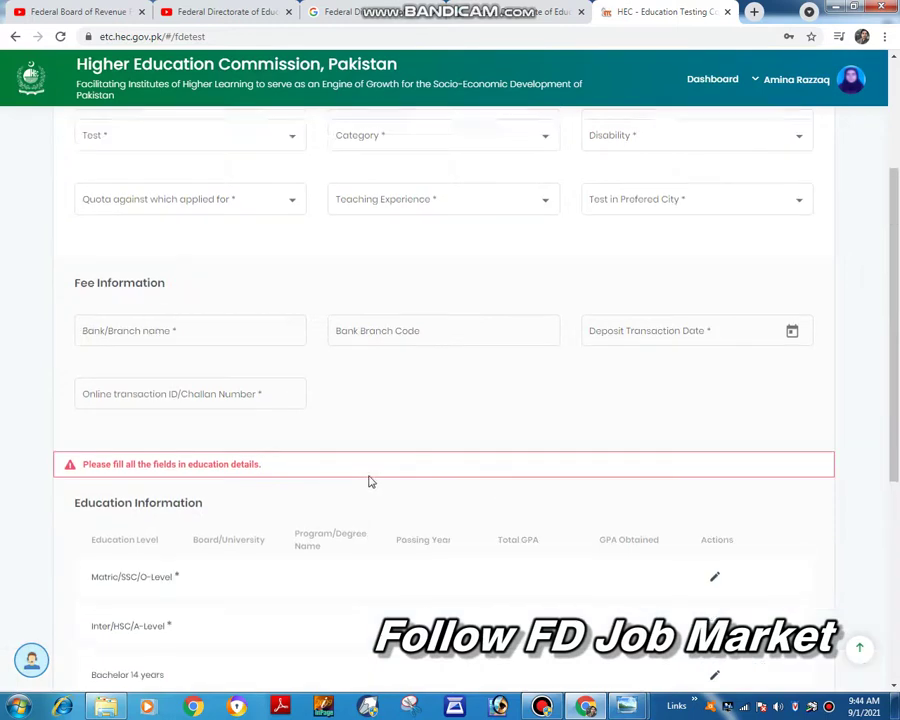
Select "Application for The Post of EST(BS-14)" as the test in the application form
scroll(367, 478, up, 3)
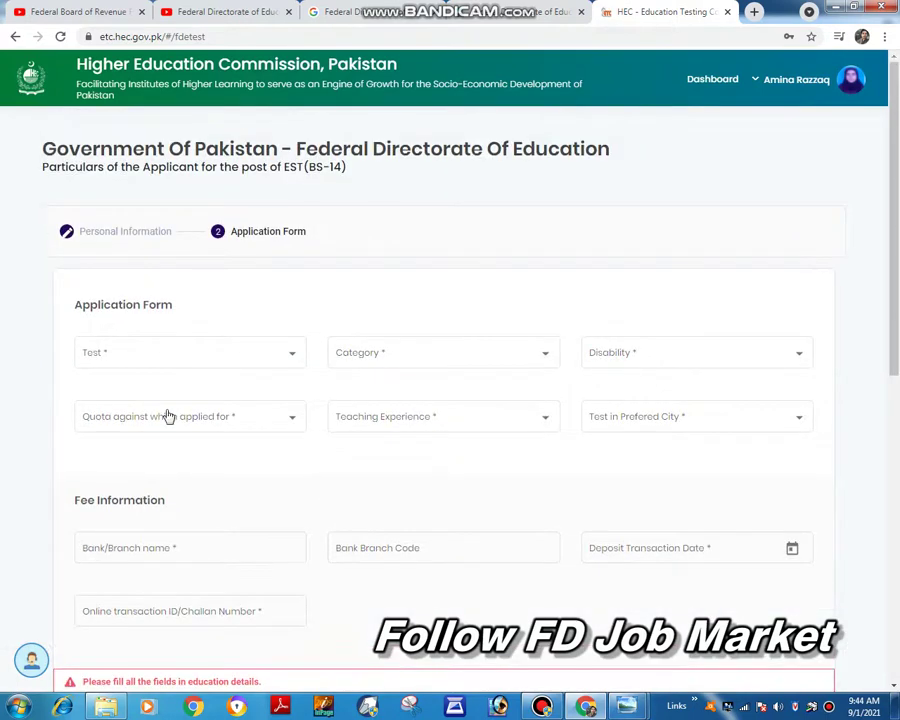
click(297, 356)
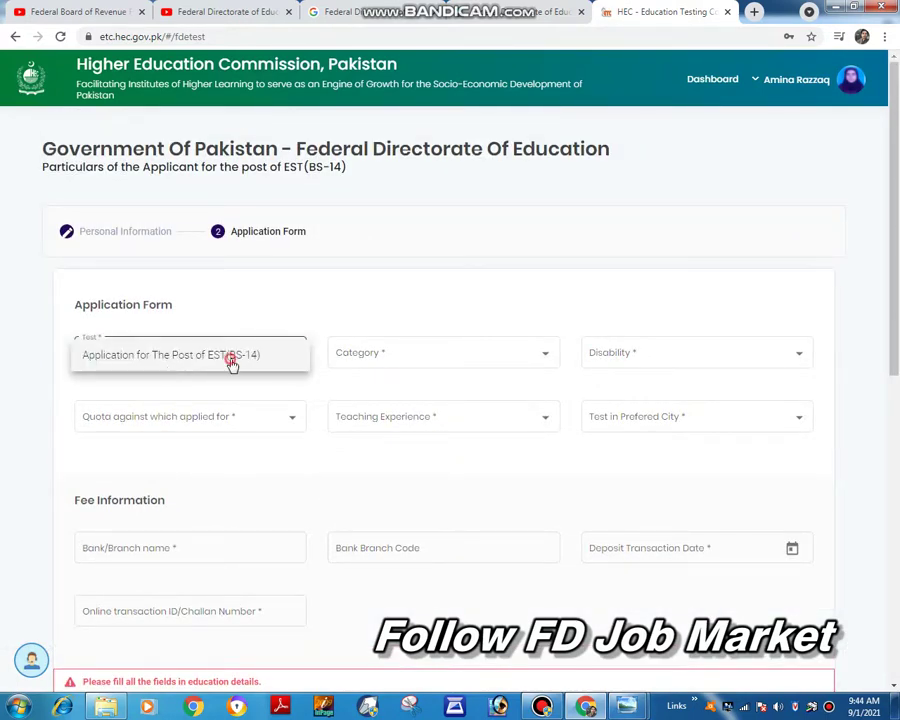
click(231, 365)
Look through the Category and Disability options without choosing any
click(491, 363)
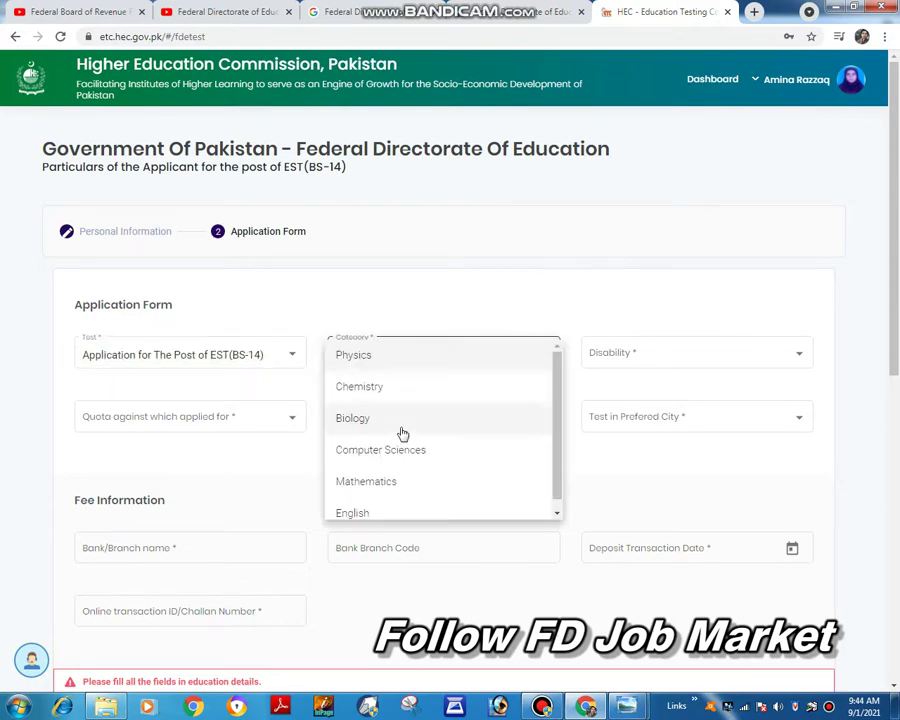
scroll(400, 433, down, 1)
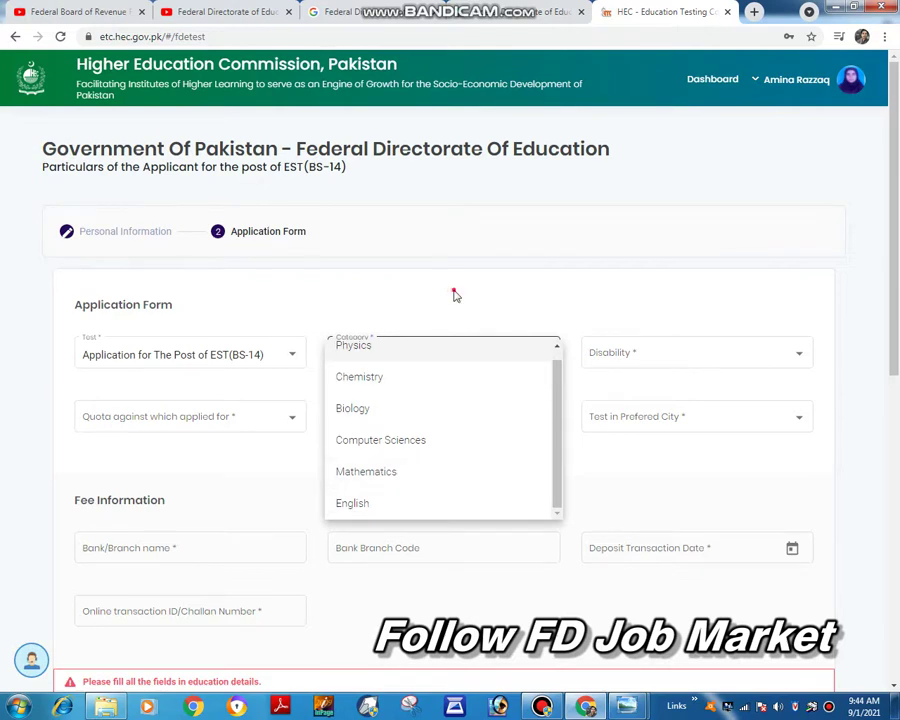
click(789, 356)
click(789, 356)
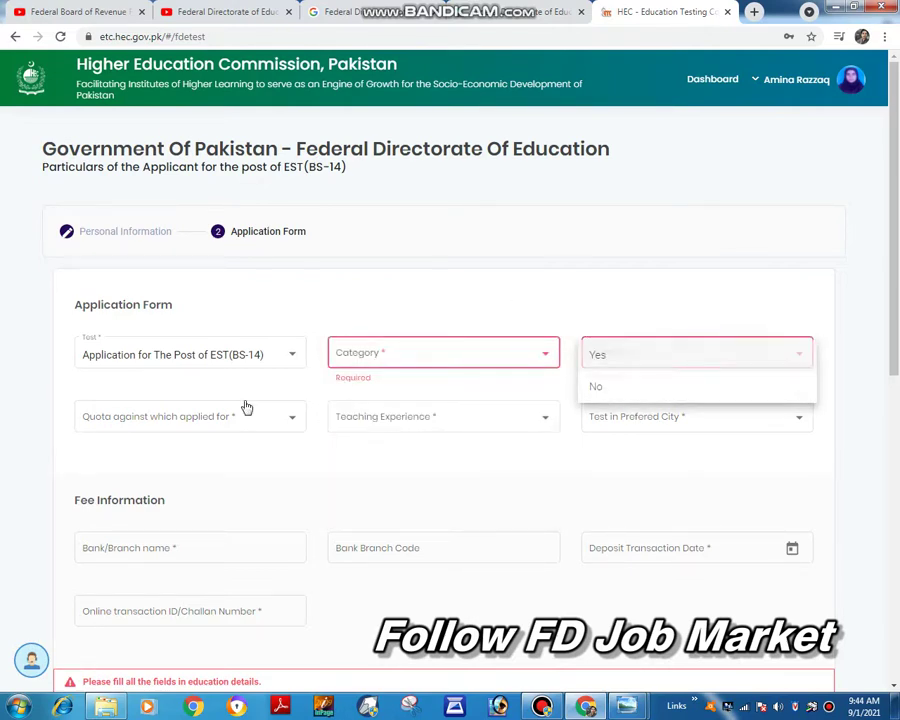
click(178, 418)
Set the quota applied against to Punjab and the test category to Chemistry
click(270, 422)
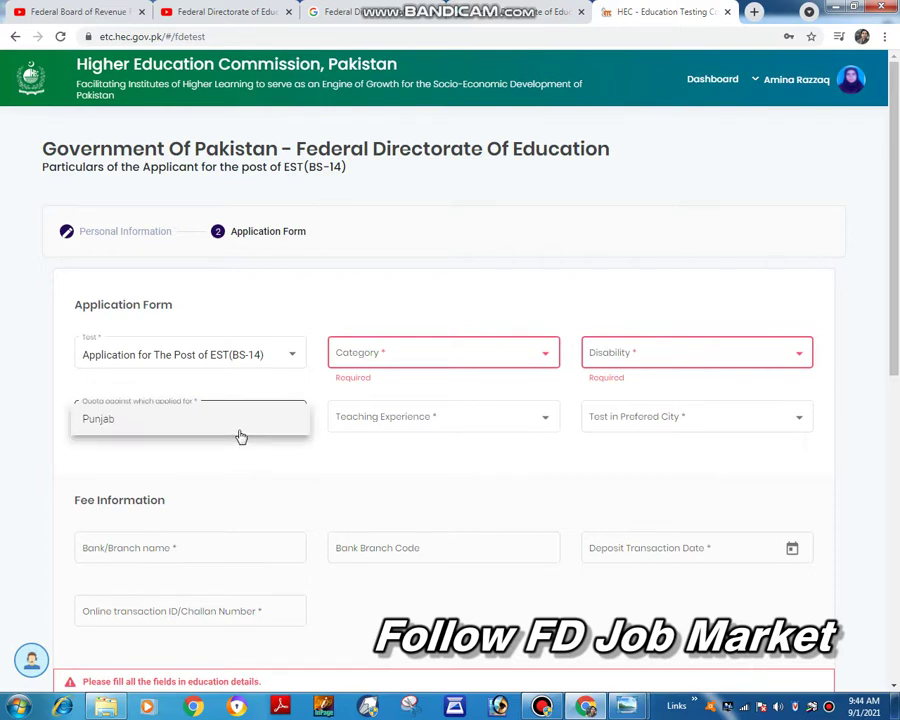
click(198, 430)
click(512, 348)
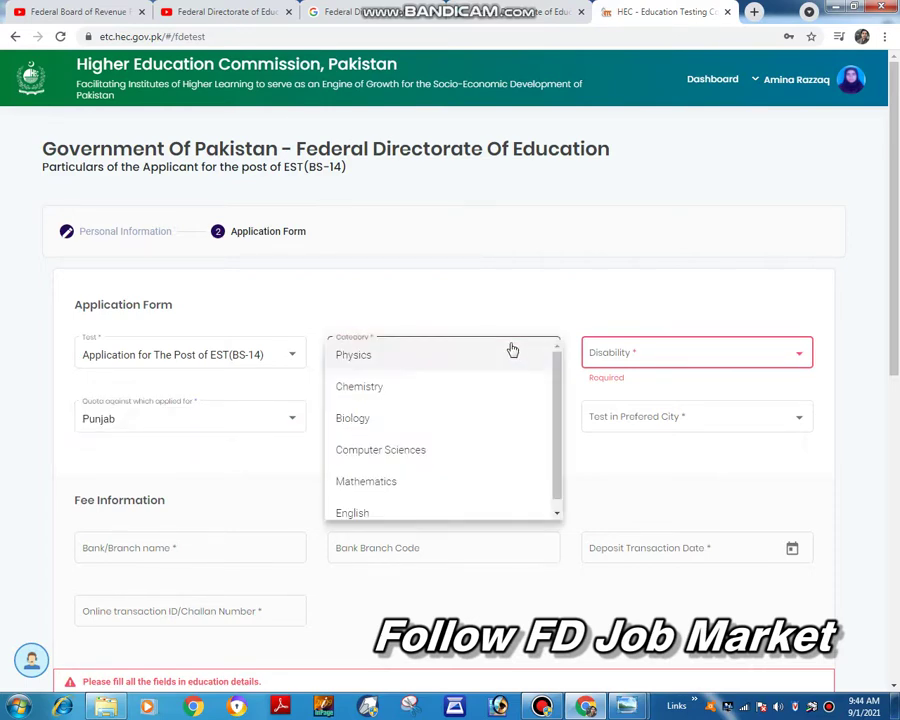
click(440, 395)
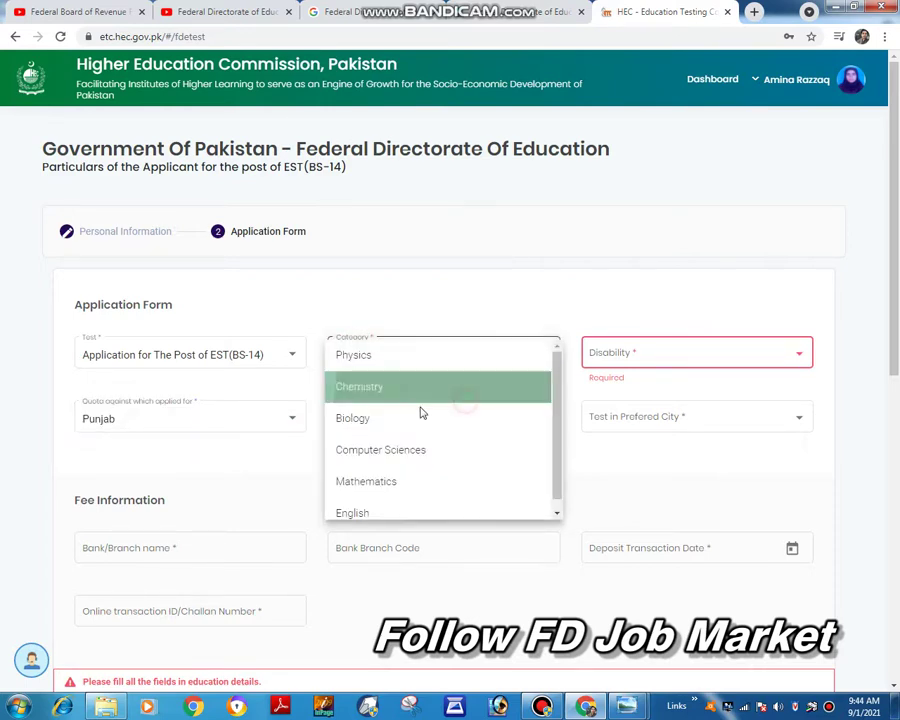
Choose Inorganic Chemistry as the sub category and set Disability to No
click(806, 361)
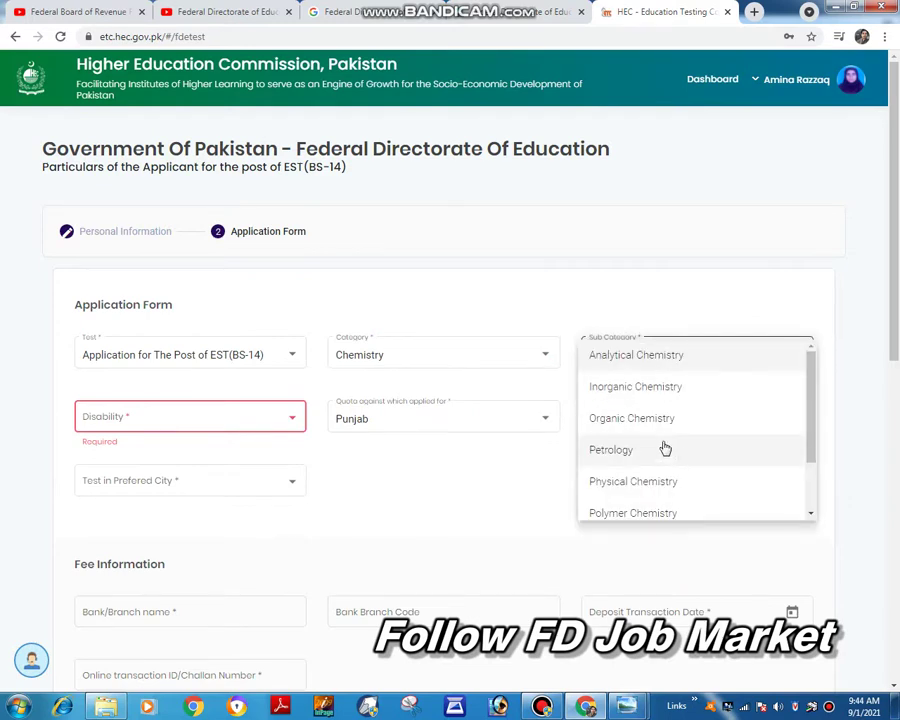
click(662, 388)
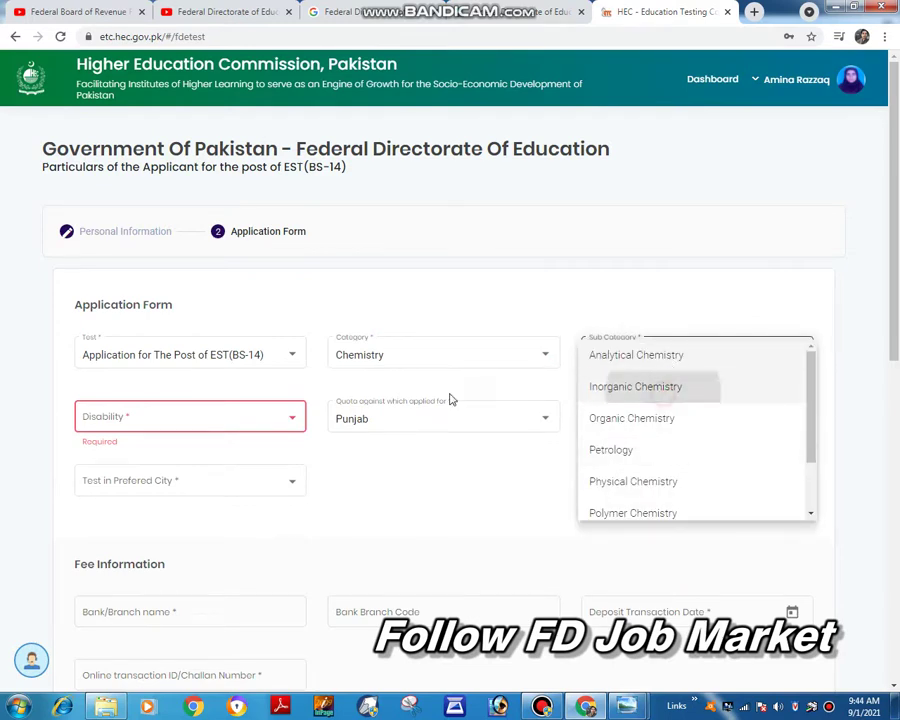
click(291, 418)
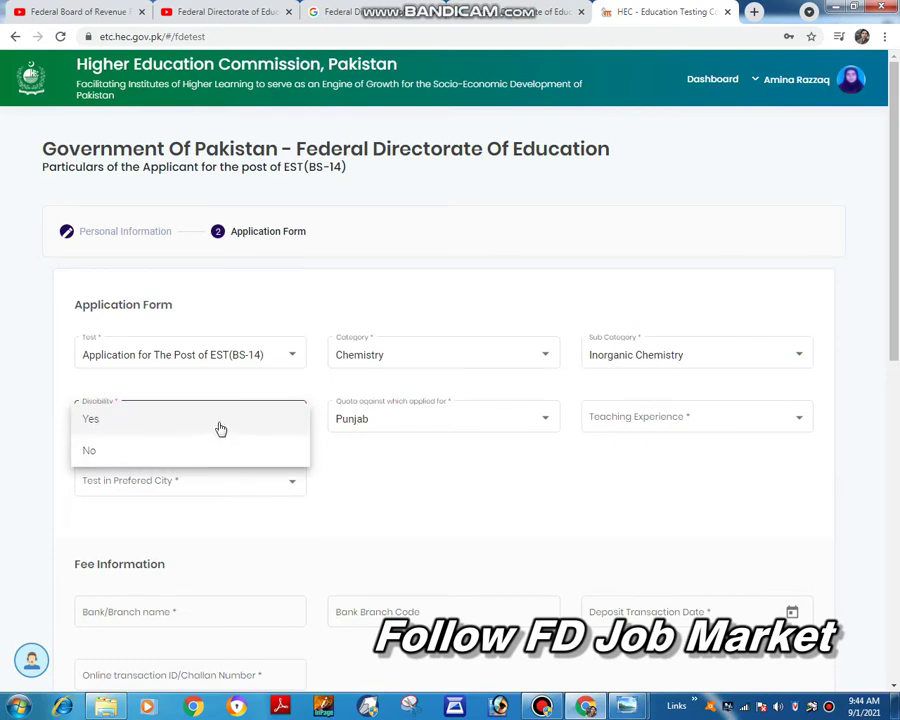
click(203, 453)
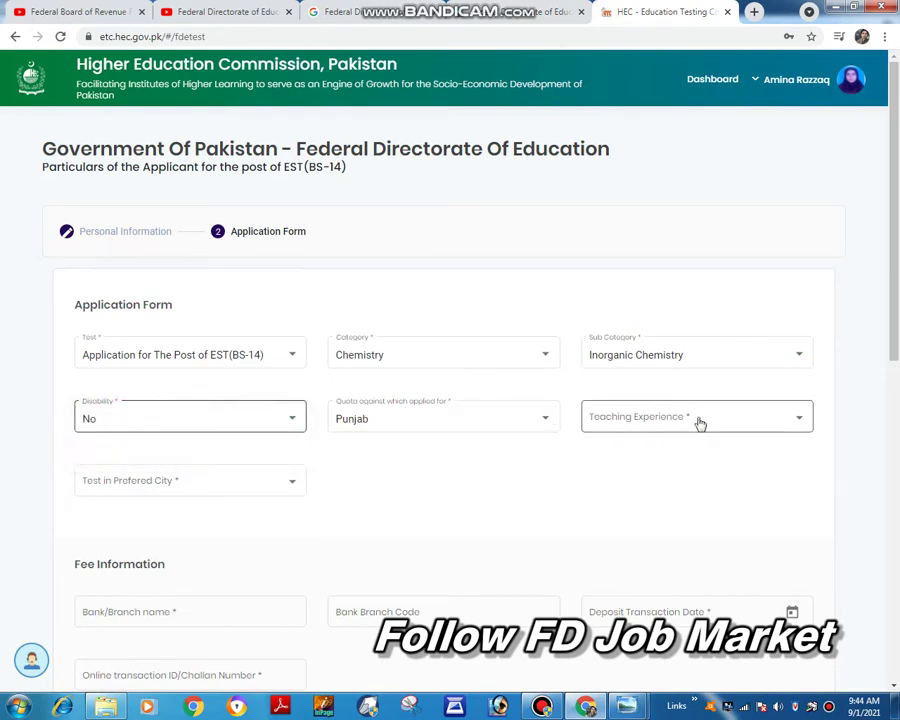
Set Teaching Experience to No and choose Lahore as the preferred test city
click(781, 416)
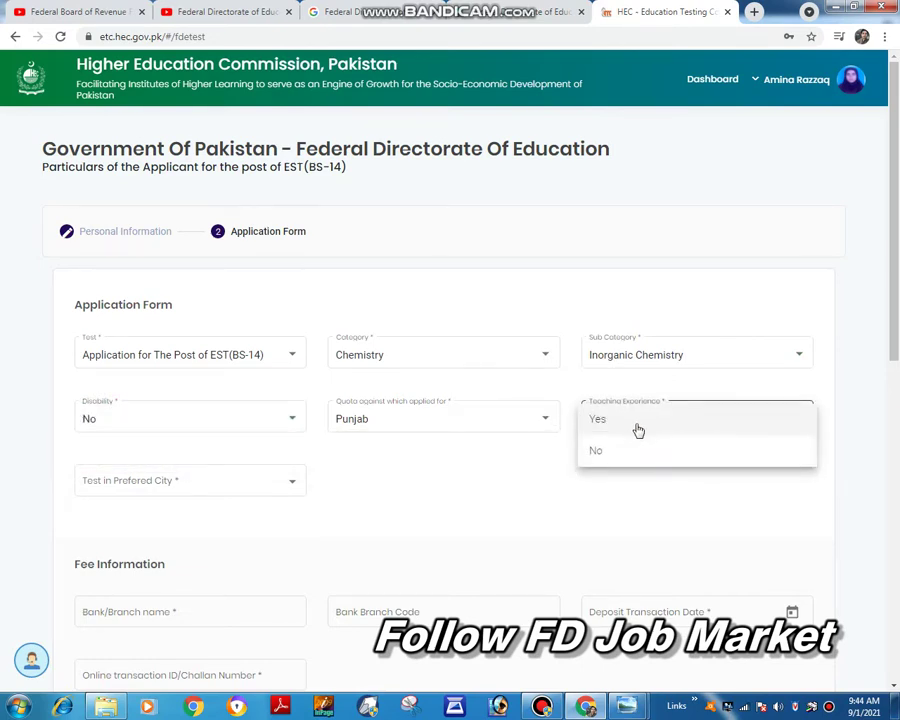
click(622, 454)
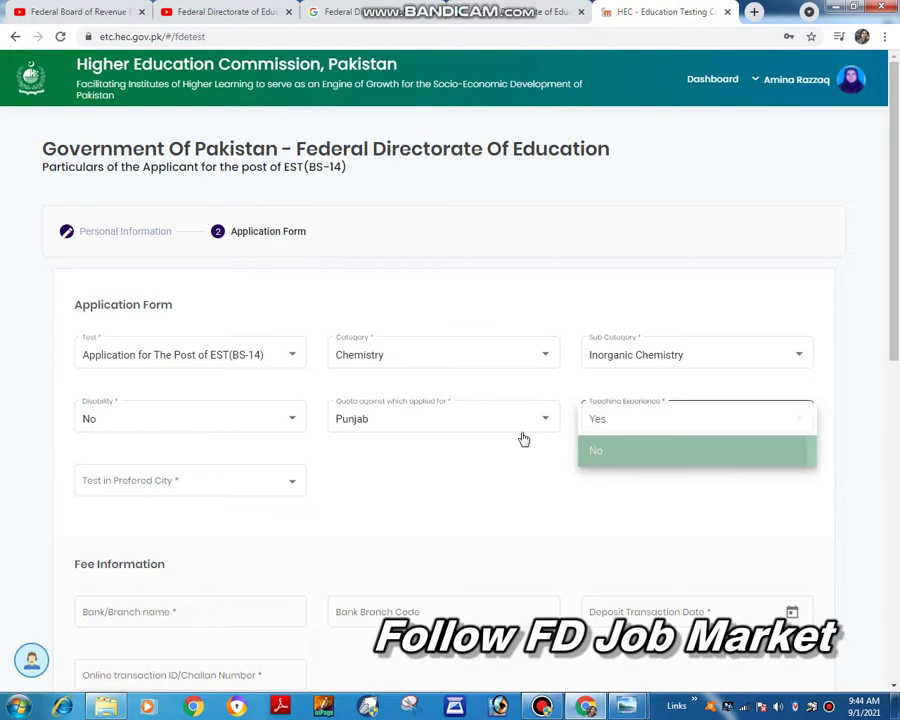
click(229, 494)
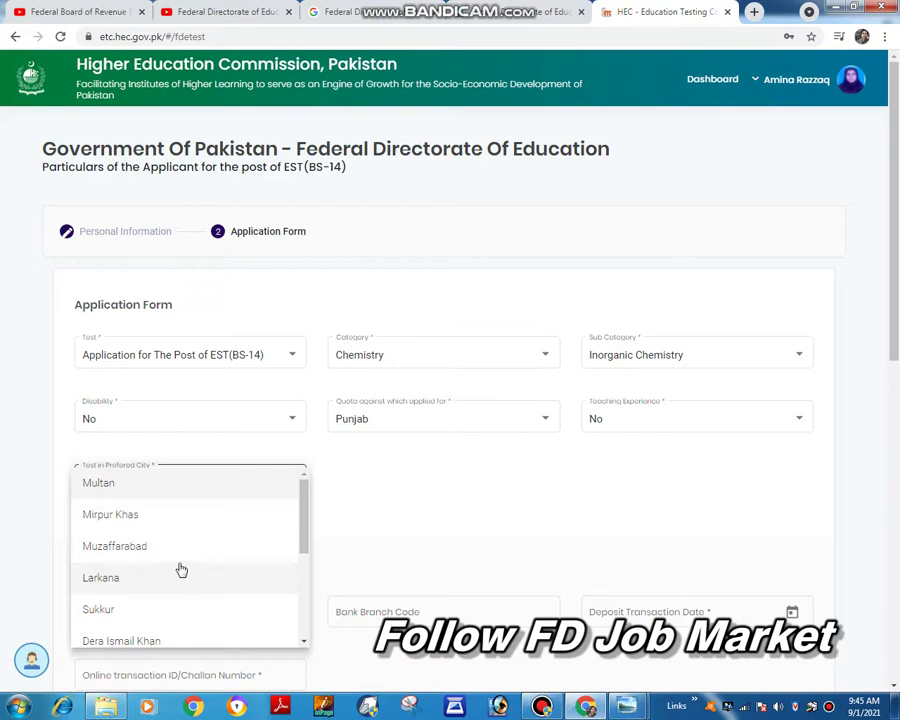
scroll(129, 571, down, 5)
click(127, 565)
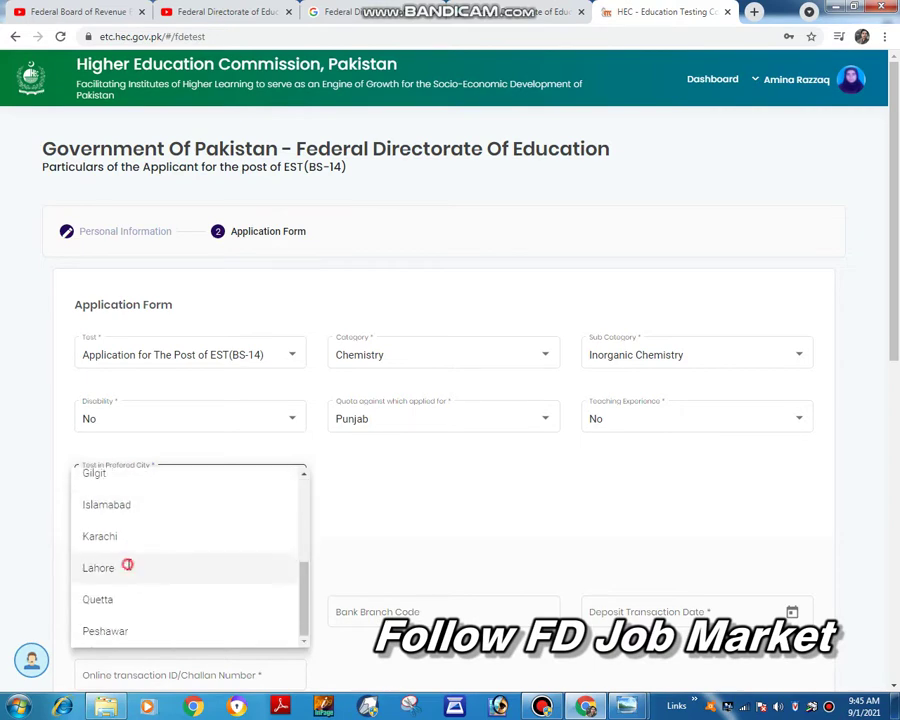
Go through the Fee Information fields, setting only the deposit transaction date to 9/1/2021
scroll(229, 497, down, 2)
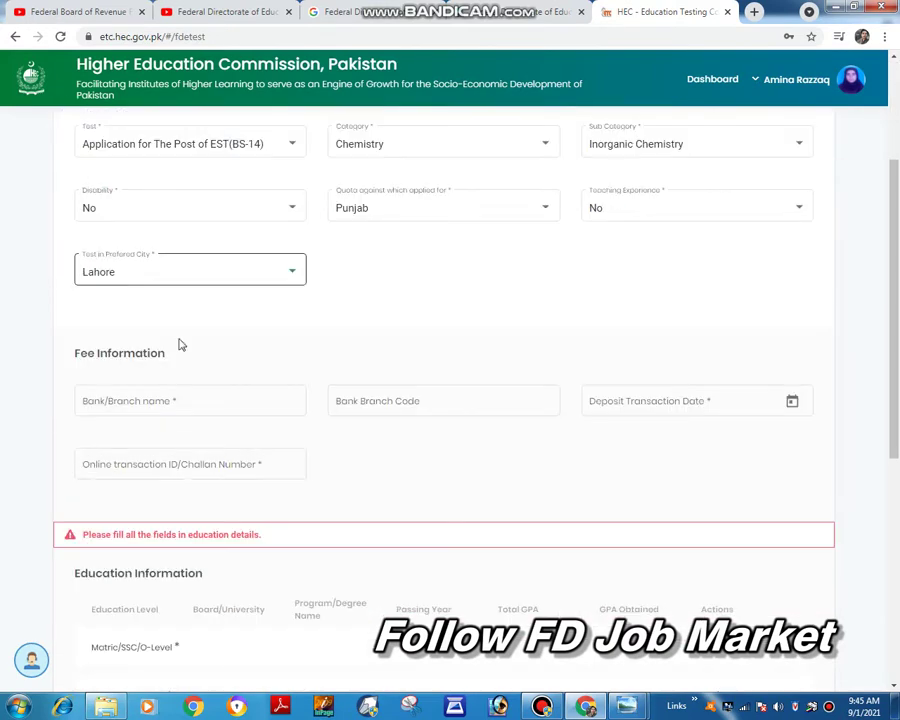
click(140, 407)
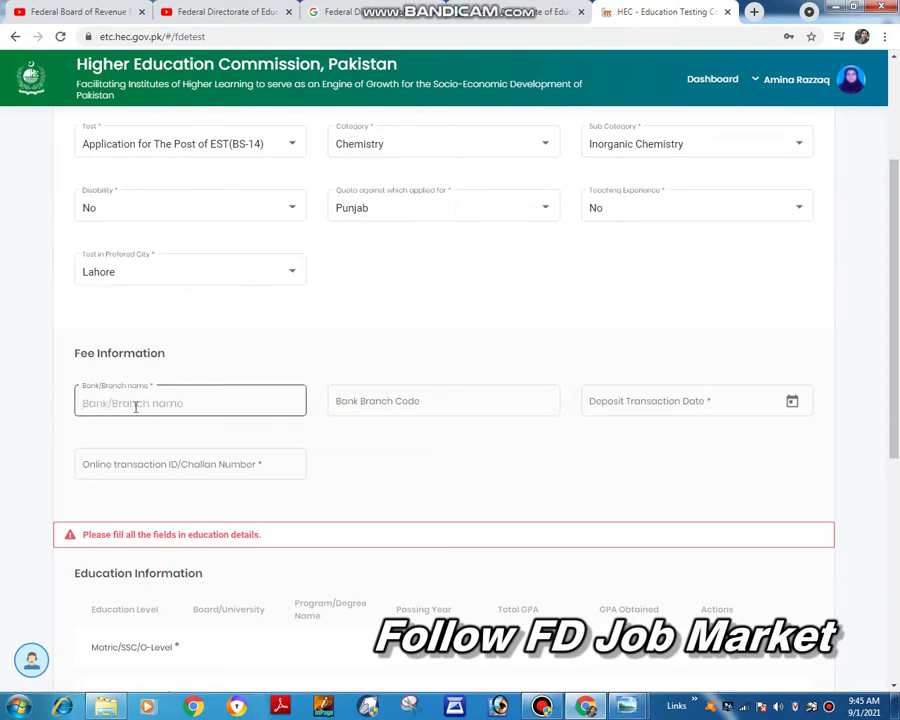
click(387, 409)
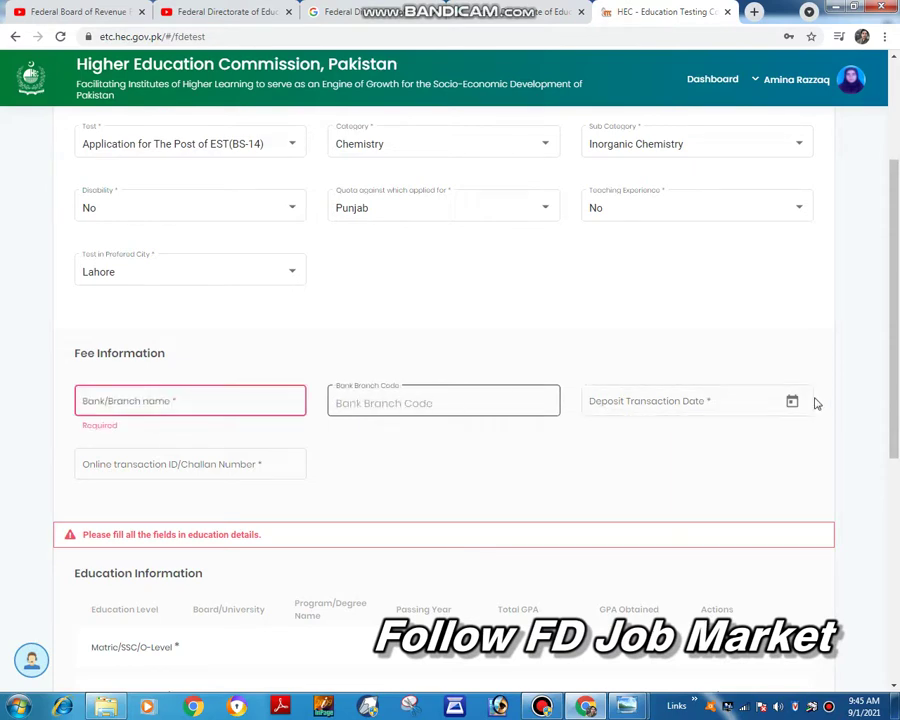
click(721, 398)
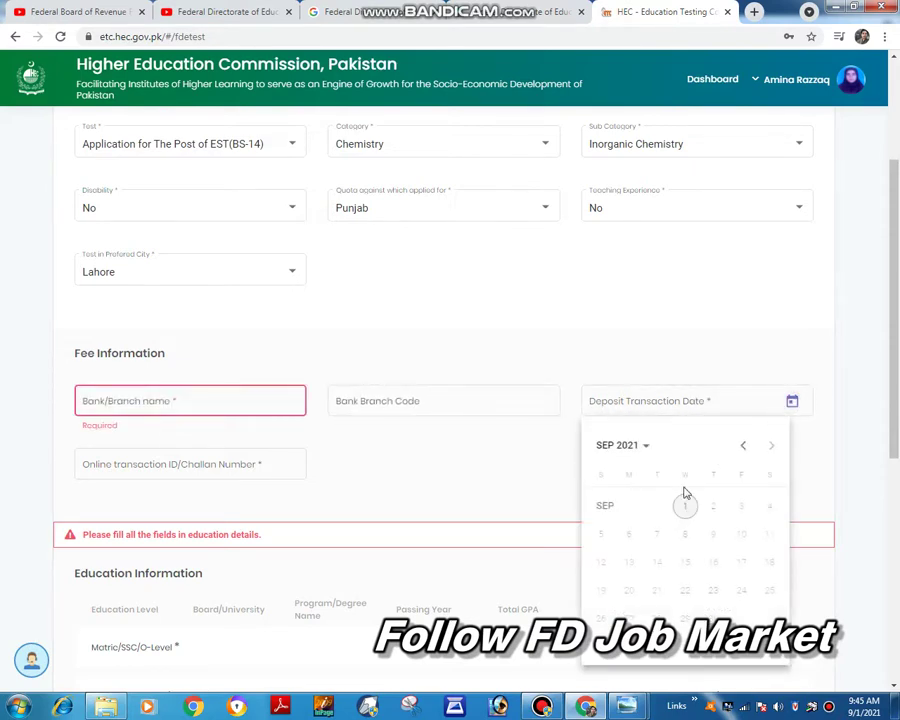
click(688, 506)
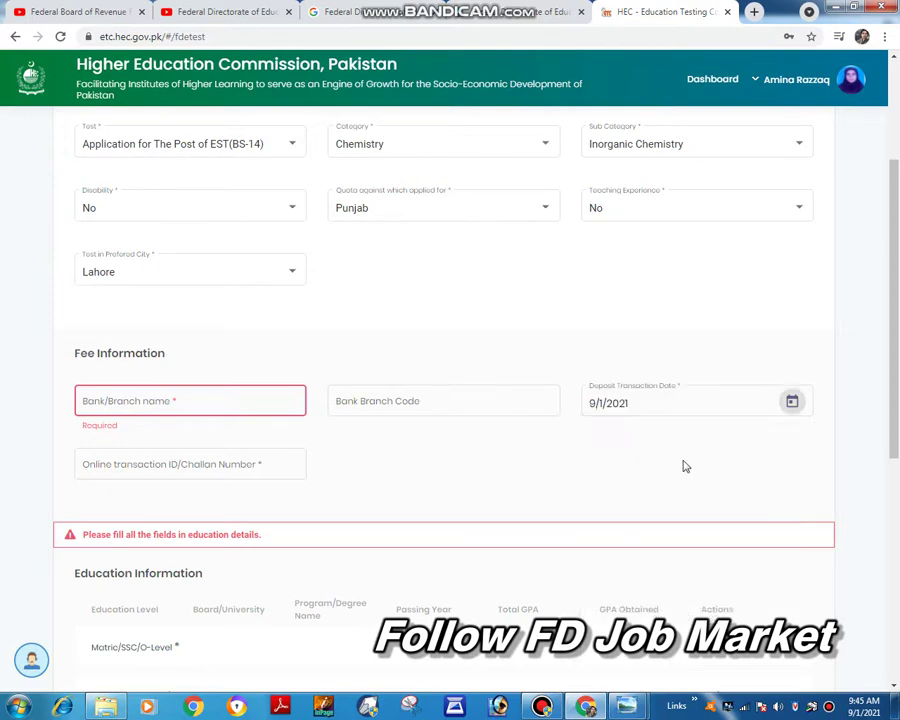
click(140, 461)
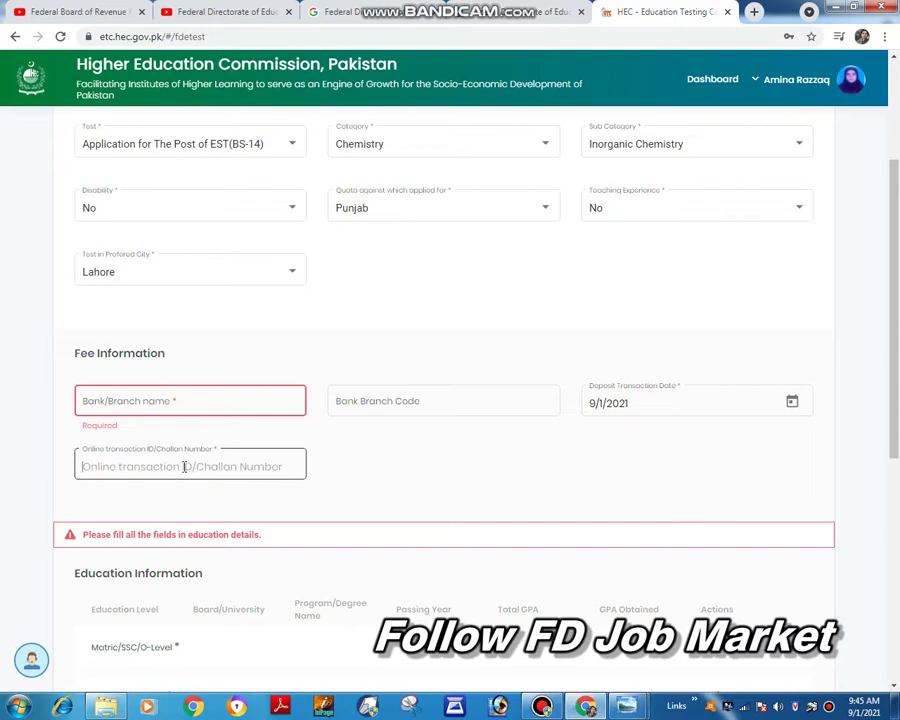
Review the Education Information table and open the education form for the Matric/SSC/O-Level entry
scroll(184, 466, down, 3)
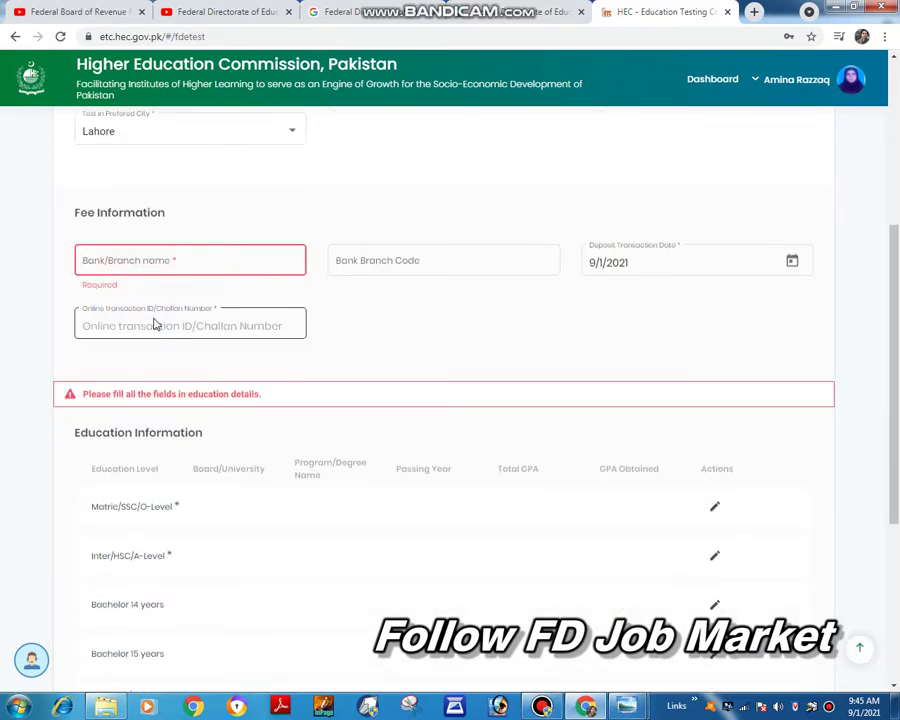
scroll(200, 347, down, 3)
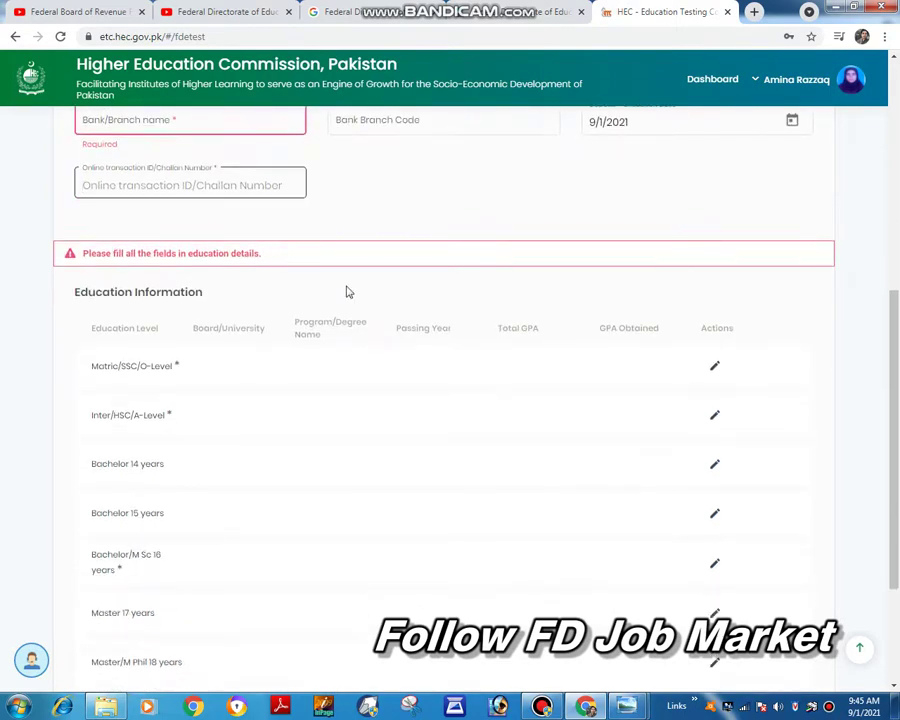
scroll(206, 353, down, 4)
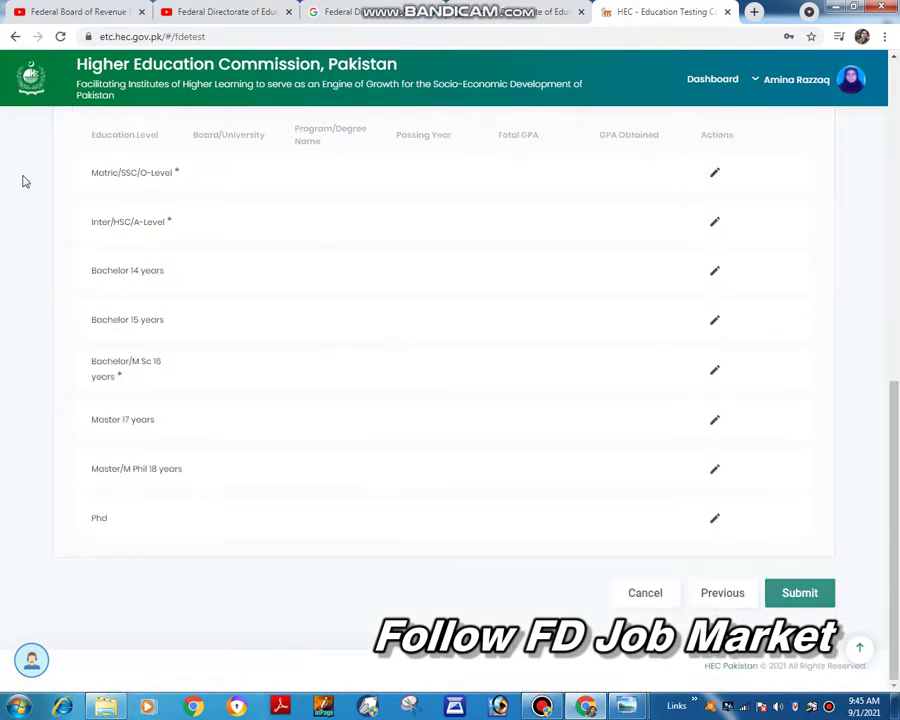
scroll(200, 280, up, 3)
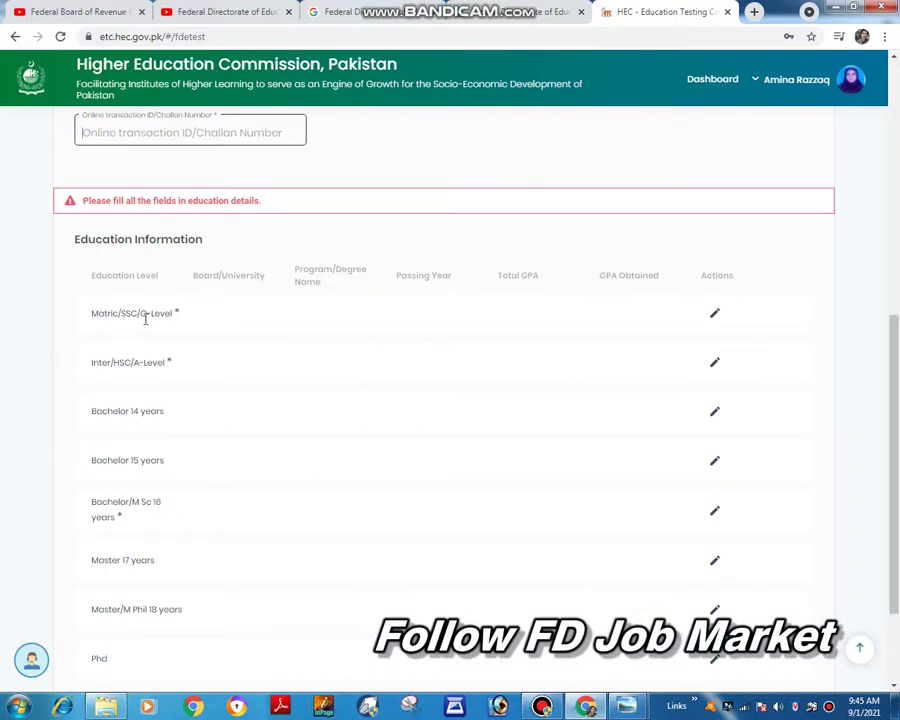
click(715, 314)
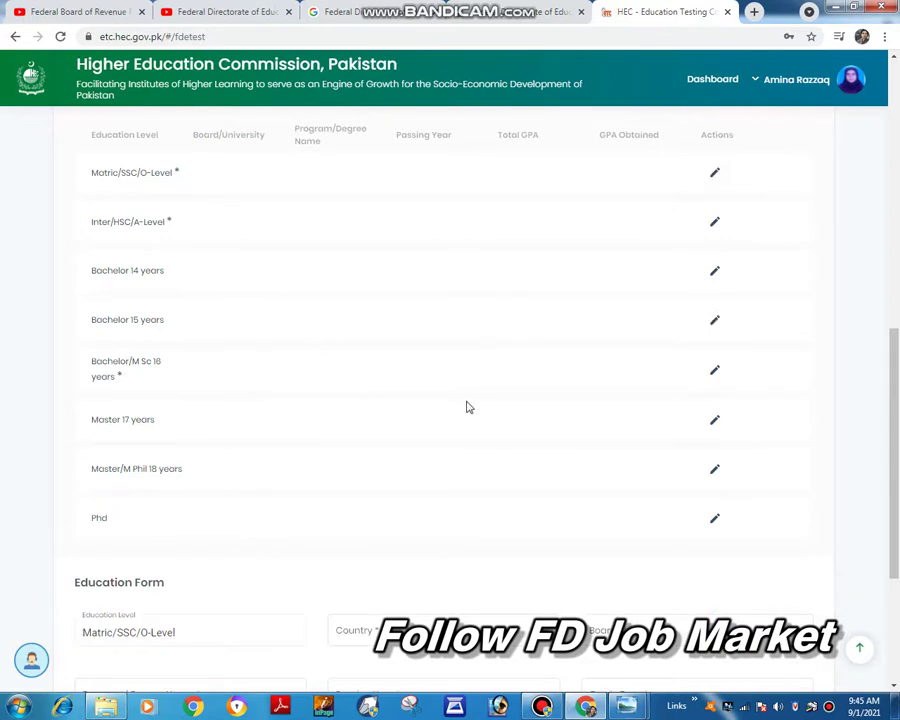
scroll(466, 407, down, 3)
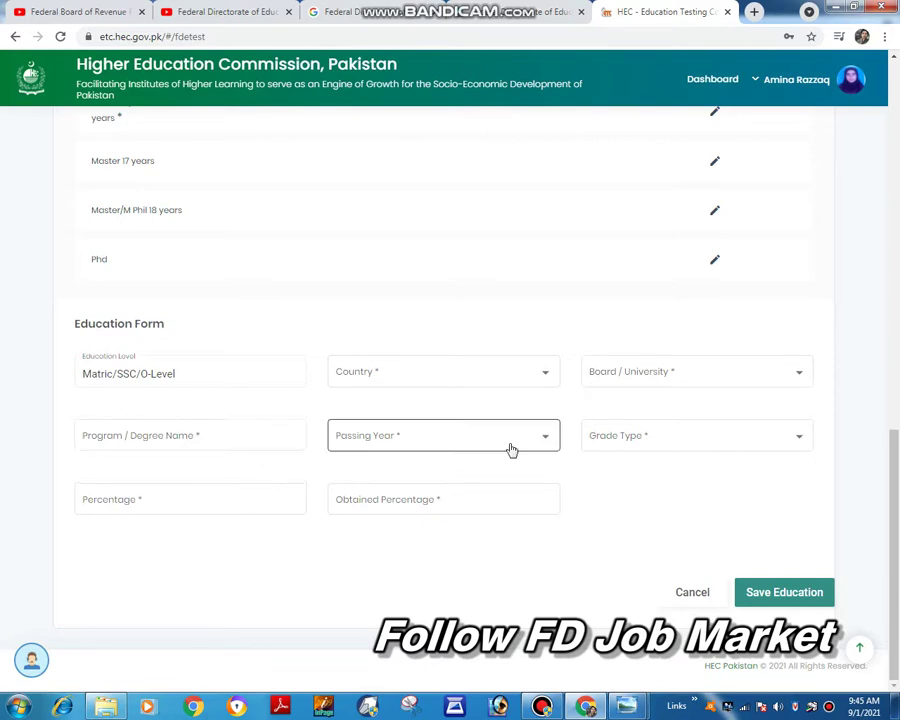
Look through the Passing Year, Grade Type and percentage fields of the Matric/SSC/O-Level form without entering any values
click(546, 445)
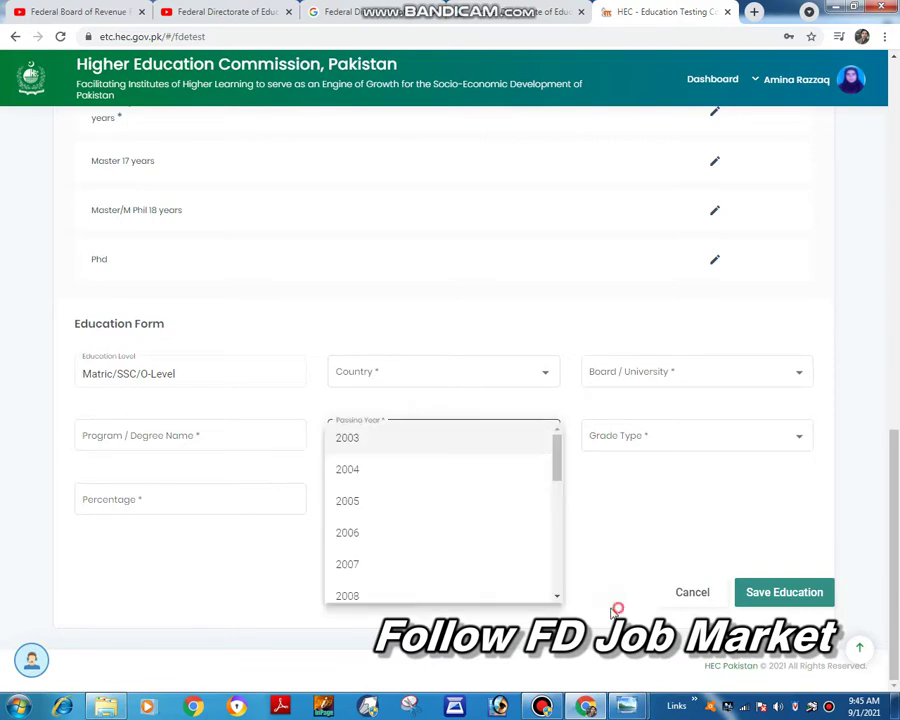
click(546, 532)
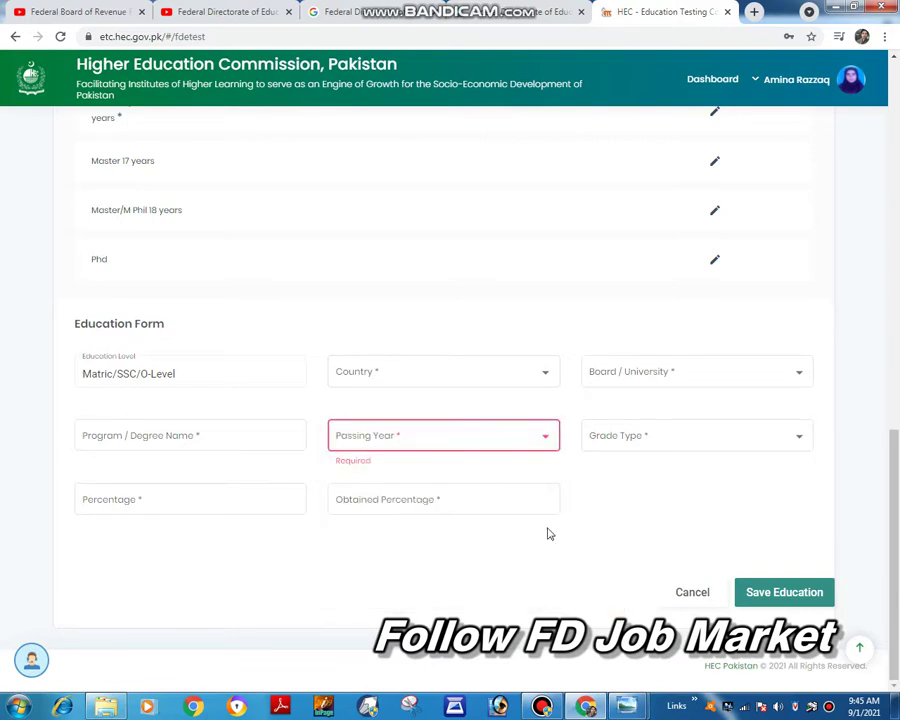
click(770, 439)
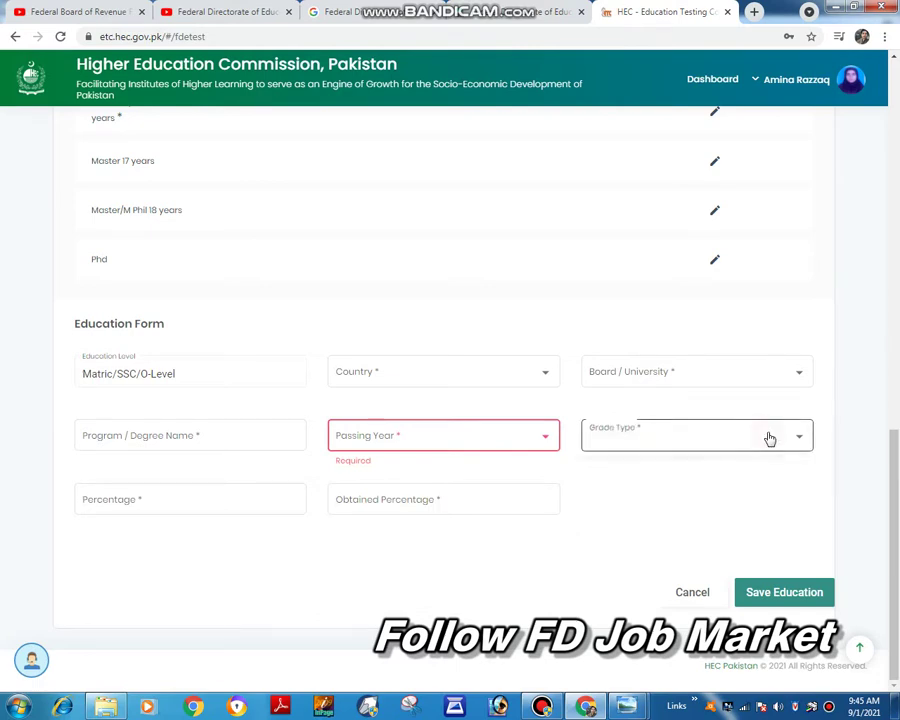
click(620, 515)
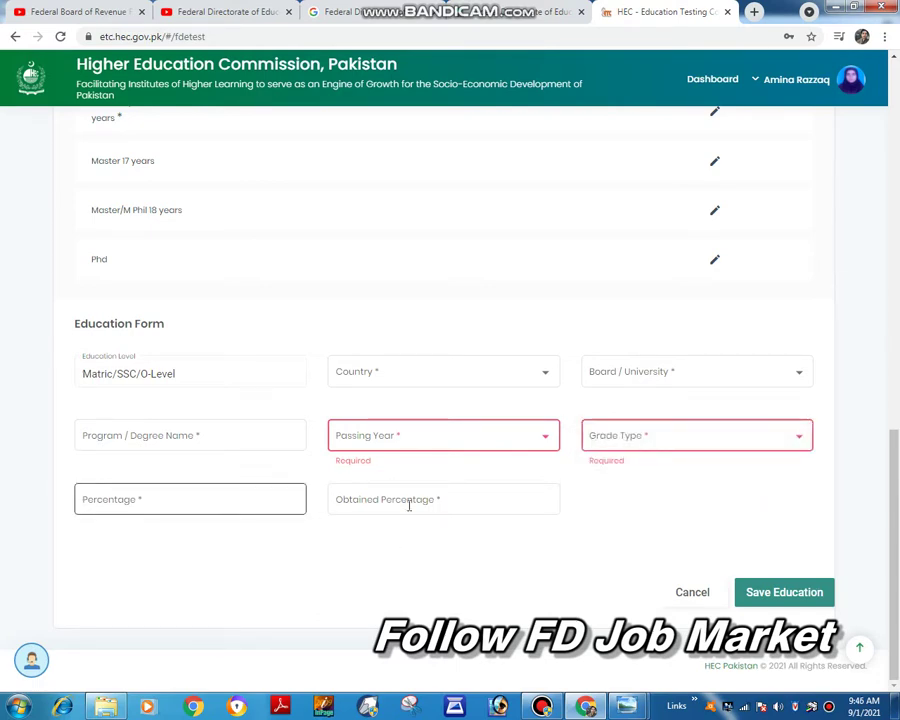
click(410, 506)
click(850, 516)
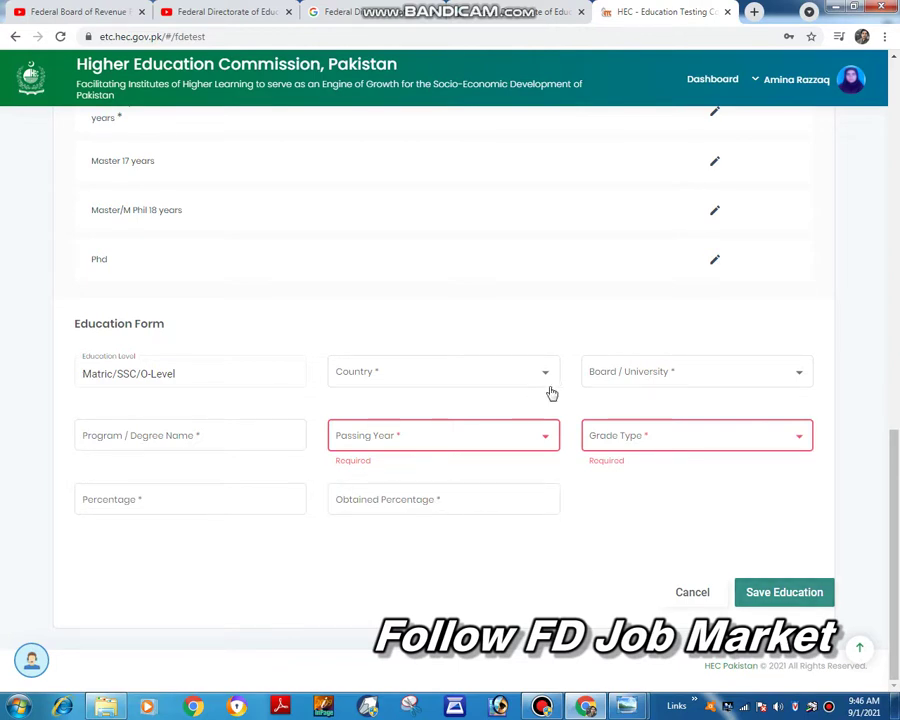
View the education form for the Inter/HSC/A-Level entry, followed by the one for Bachelor 14 years
scroll(549, 385, up, 4)
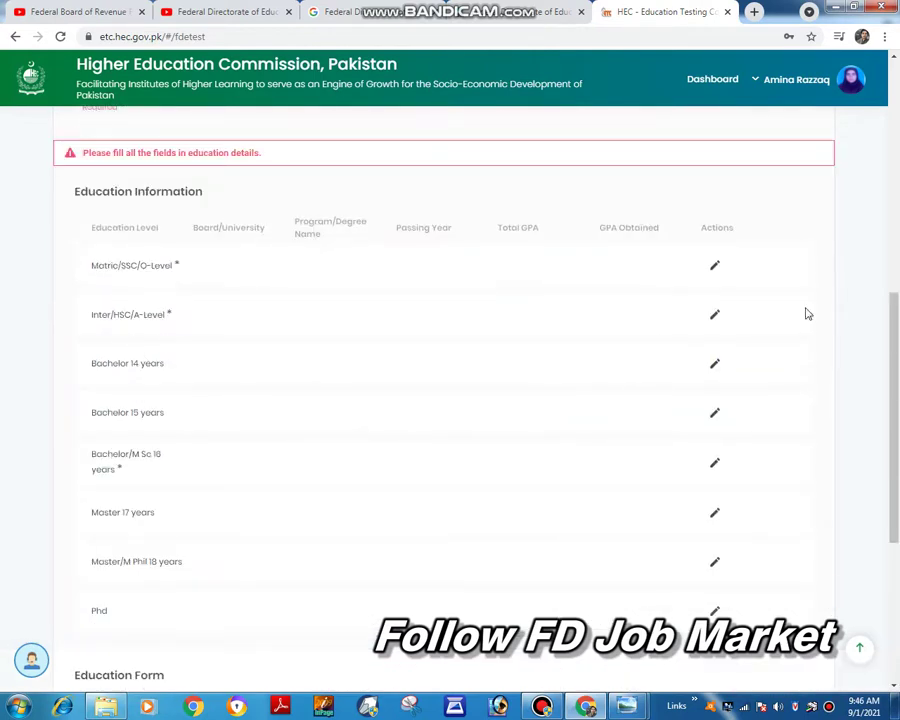
click(714, 313)
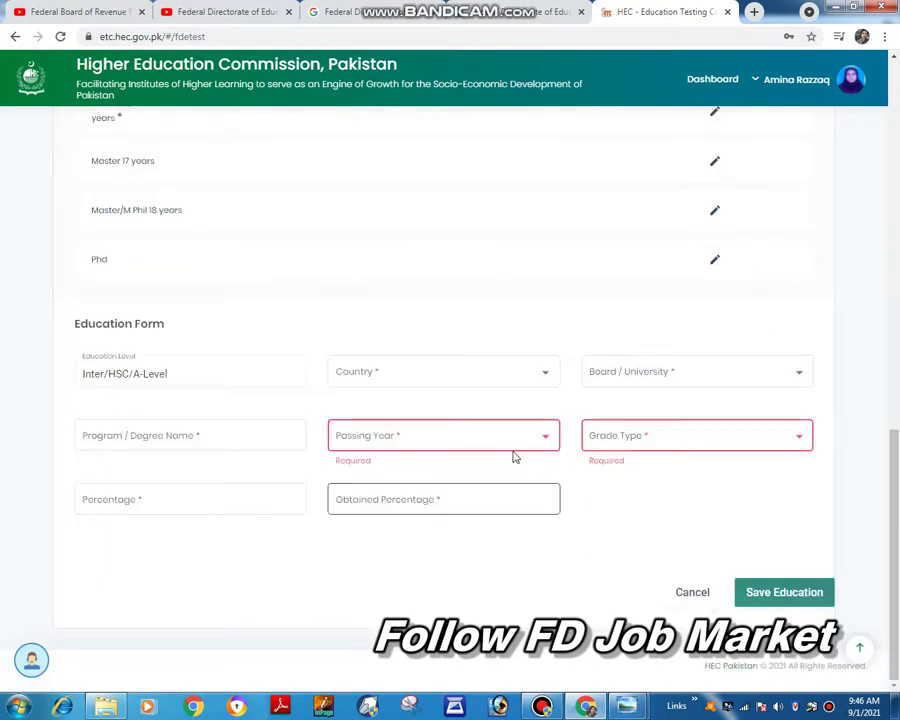
scroll(515, 452, up, 1)
scroll(521, 449, up, 1)
scroll(478, 339, up, 1)
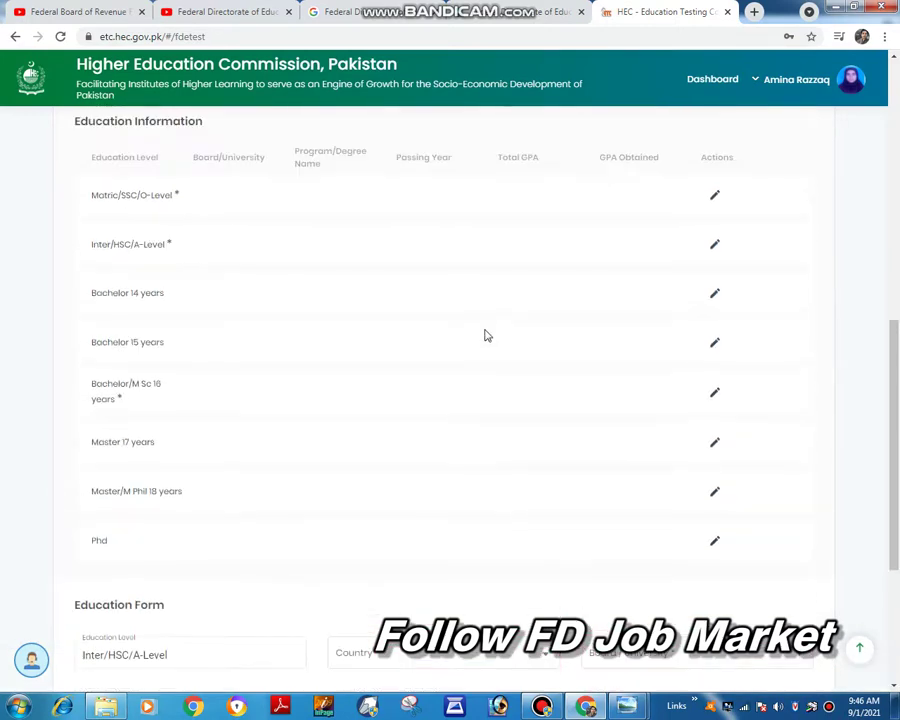
click(714, 294)
scroll(706, 584, up, 1)
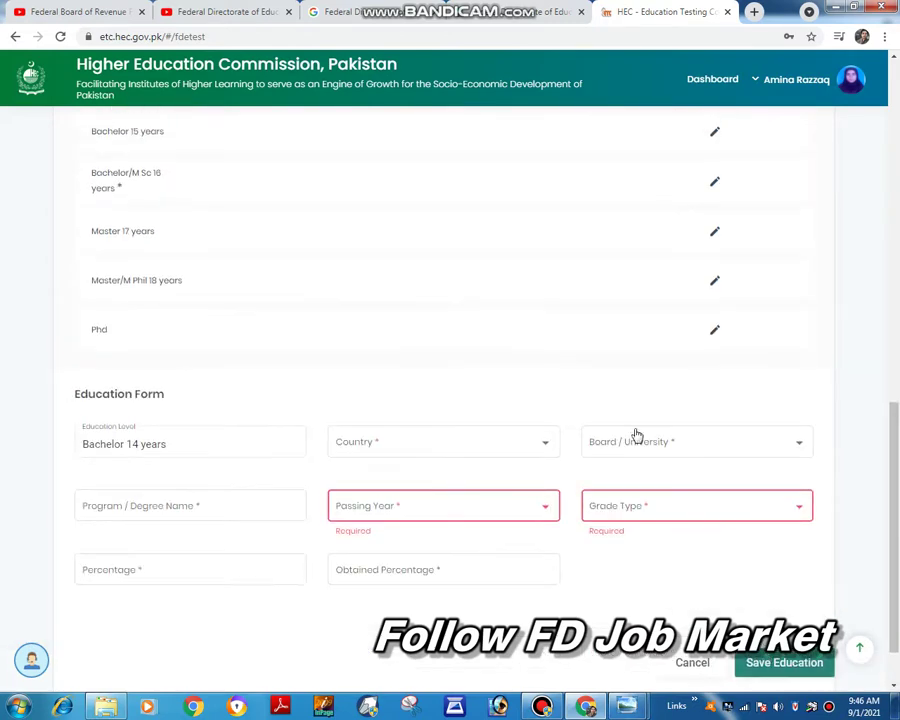
scroll(596, 402, up, 1)
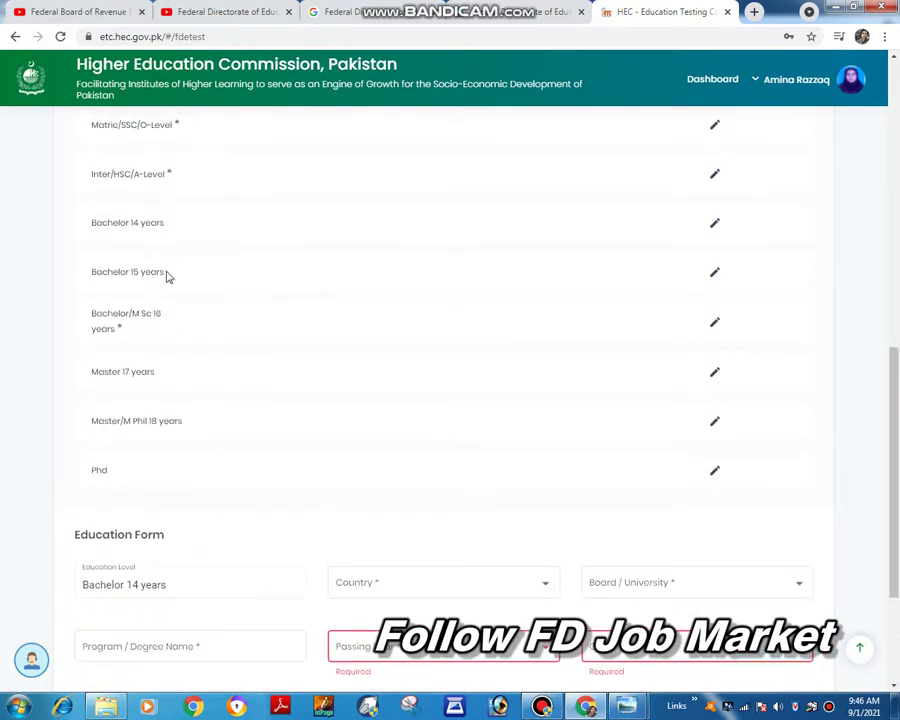